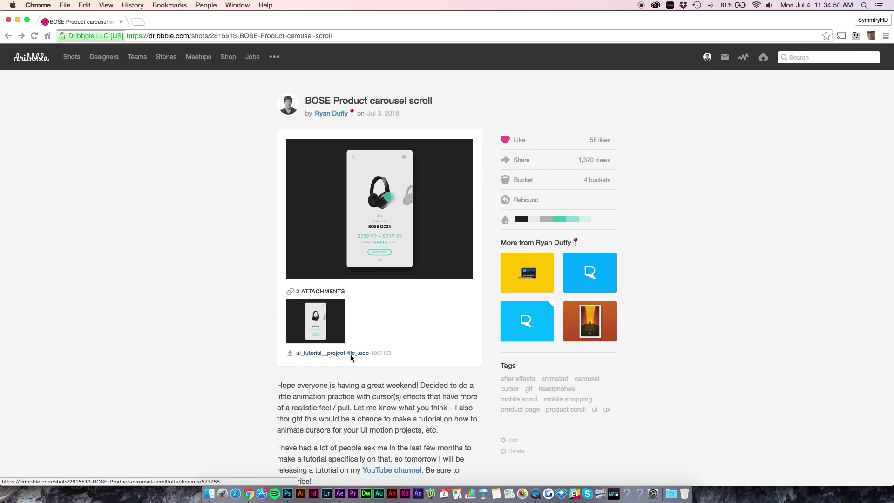
Open the BOSE product carousel shot's image attachment at full size and review the cursor animation
{"action": "left_click", "coordinate": [316, 322]}
{"action": "scroll", "coordinate": [426, 260], "scroll_direction": "down", "scroll_amount": 2}
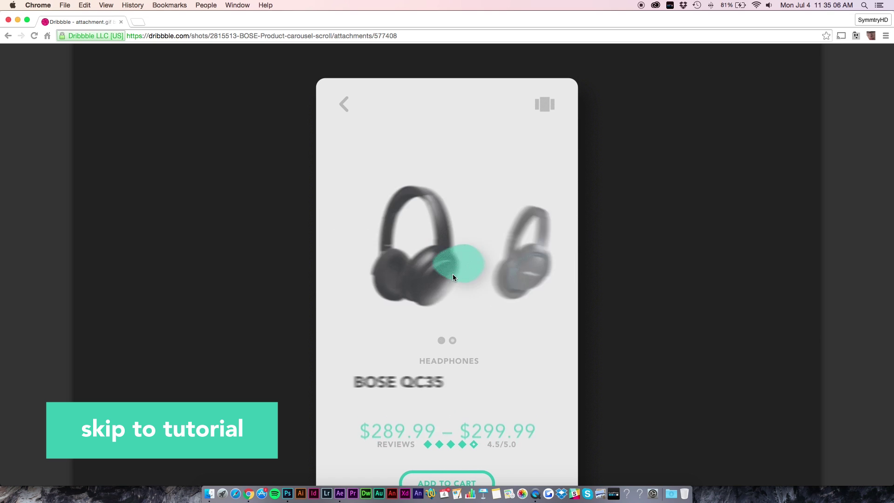
Switch to After Effects, open the nested PSD_File (Double-Click) layer's composition, and look through its layers
{"action": "left_click", "coordinate": [340, 493]}
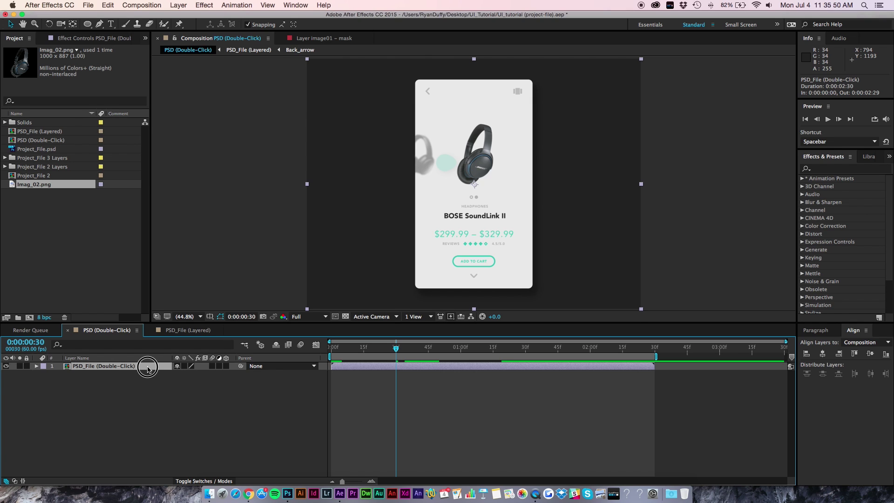
{"action": "double_click", "coordinate": [147, 366]}
{"action": "scroll", "coordinate": [135, 400], "scroll_direction": "down", "scroll_amount": 5}
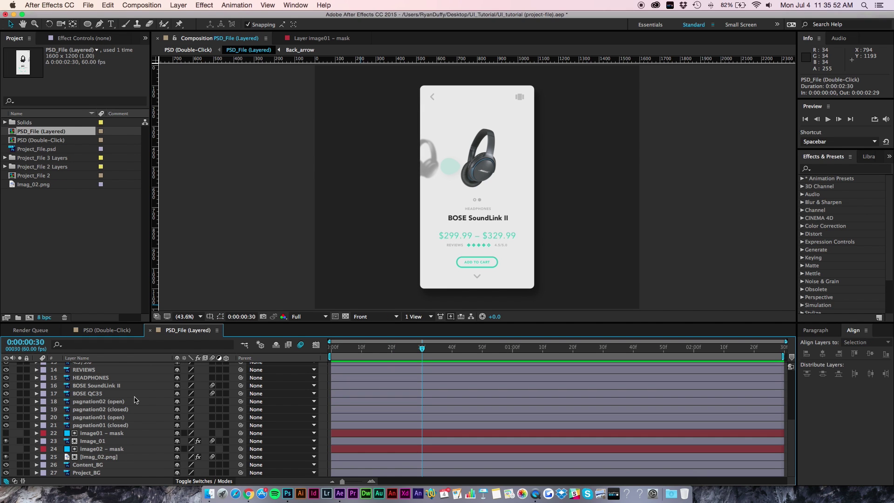
{"action": "scroll", "coordinate": [135, 401], "scroll_direction": "up", "scroll_amount": 5}
{"action": "left_click", "coordinate": [120, 366]}
{"action": "left_click", "coordinate": [119, 382]}
{"action": "left_click", "coordinate": [111, 421]}
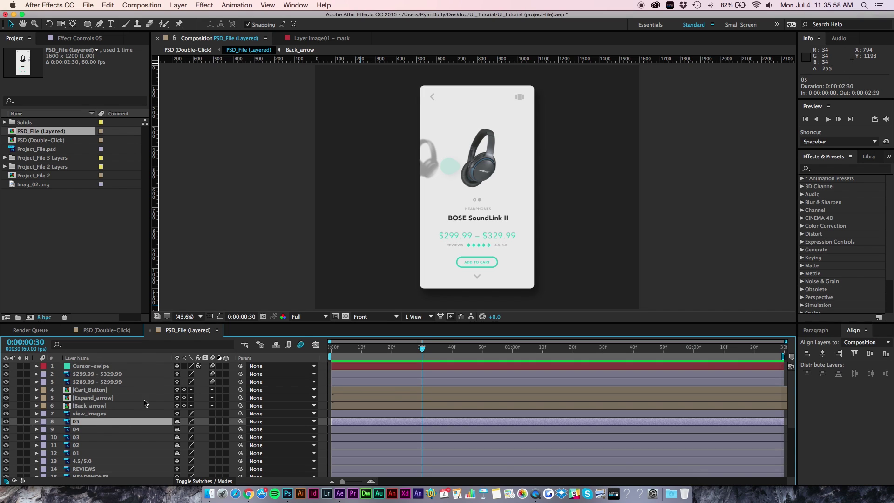
Preview the carousel animation from the first frame and delete the Cursor-swipe layer
{"action": "key", "text": "Home"}
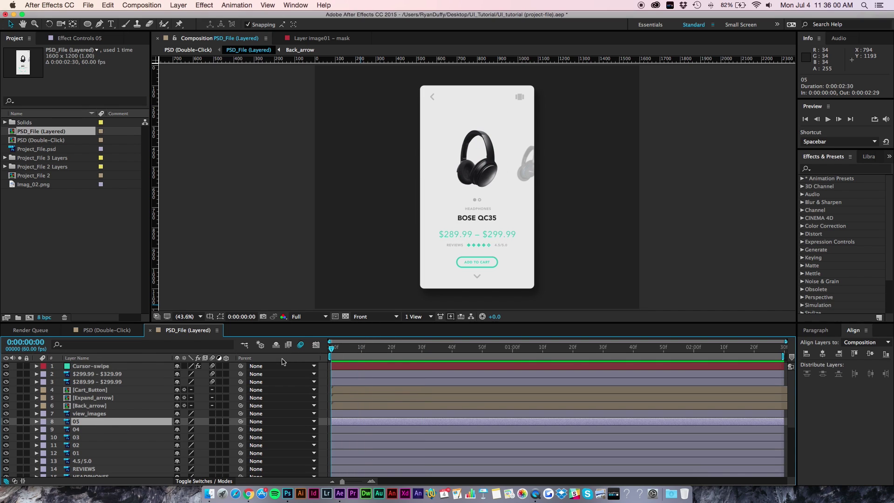
{"action": "key", "text": "space"}
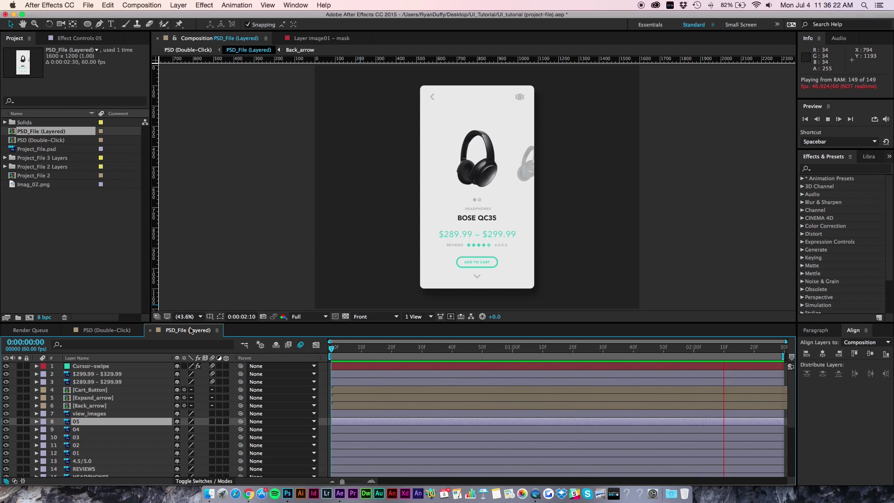
{"action": "left_click", "coordinate": [95, 366]}
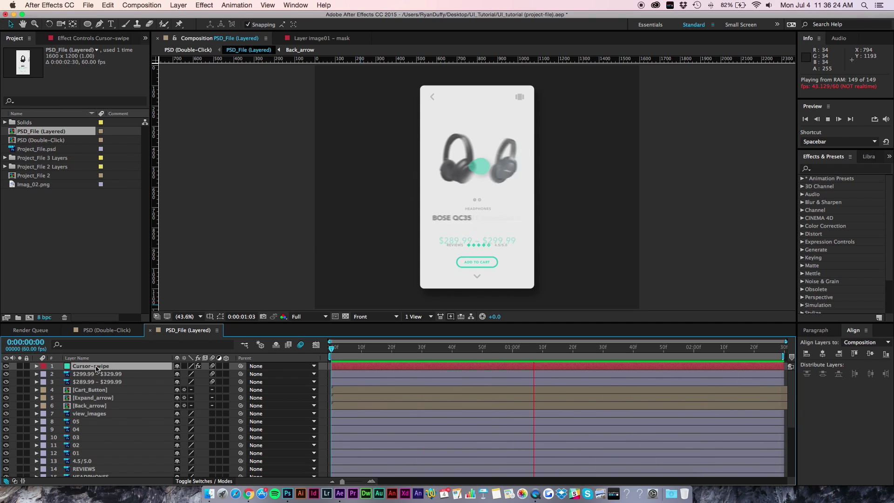
{"action": "key", "text": "Delete"}
{"action": "key", "text": "space"}
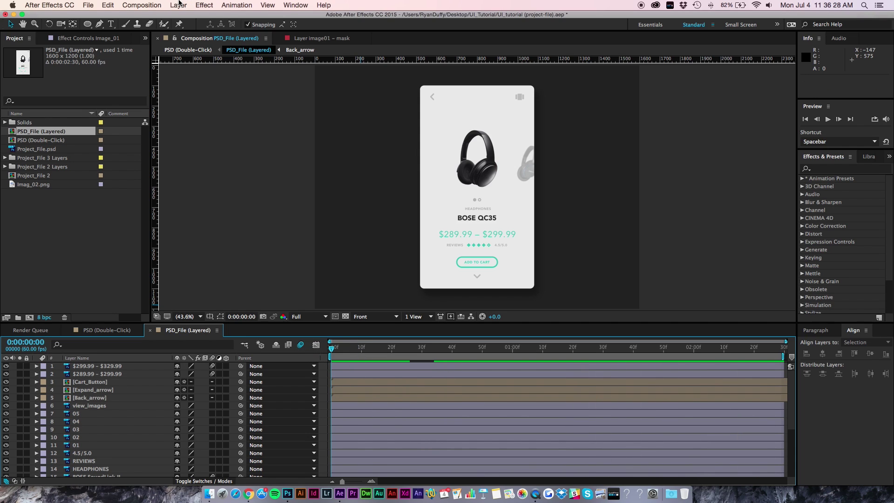
Create a new 1600 x 1200 px medium cyan solid layer above the other layers
{"action": "left_click", "coordinate": [178, 5]}
{"action": "mouse_move", "coordinate": [182, 16]}
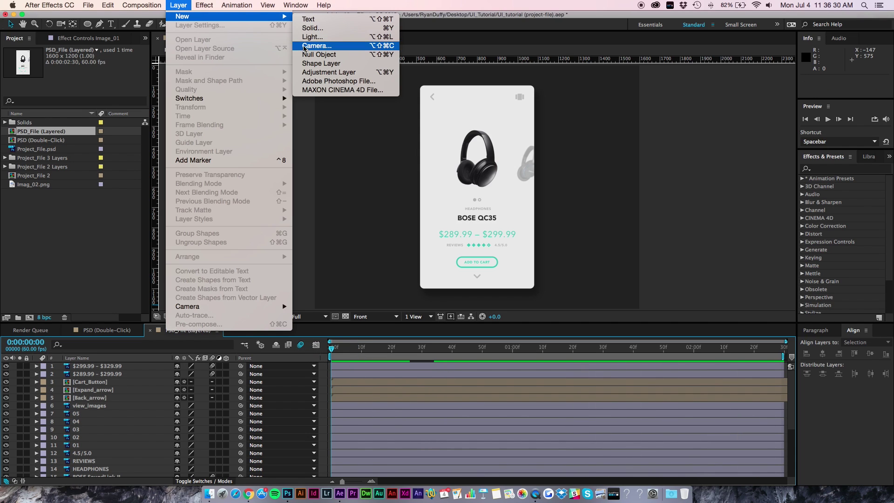
{"action": "left_click", "coordinate": [311, 28]}
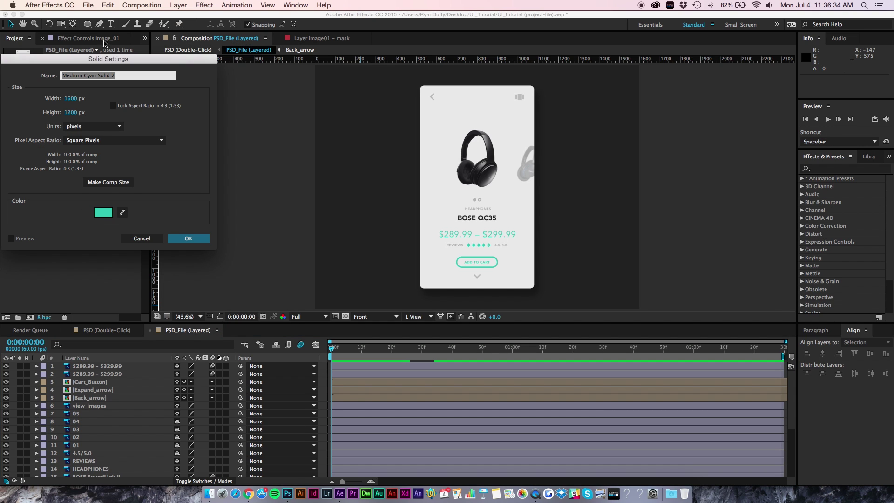
{"action": "left_click_drag", "start_coordinate": [106, 59], "coordinate": [424, 115]}
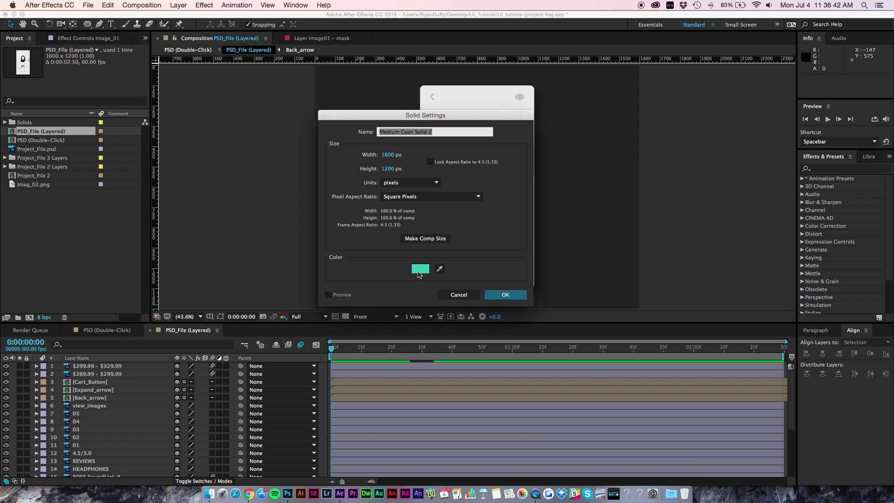
{"action": "left_click", "coordinate": [505, 295]}
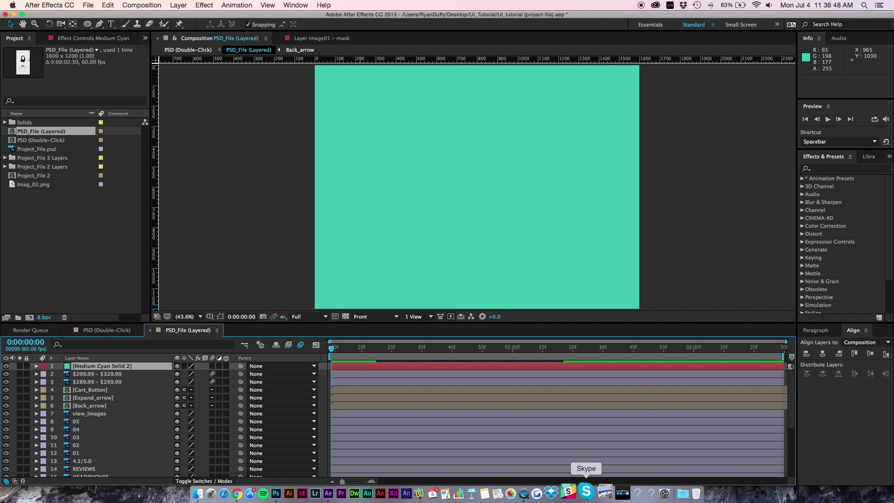
Mask the cyan solid to a circle about 85 px across and move it over the headphones' right ear cup
{"action": "left_click_drag", "start_coordinate": [88, 24], "coordinate": [107, 45]}
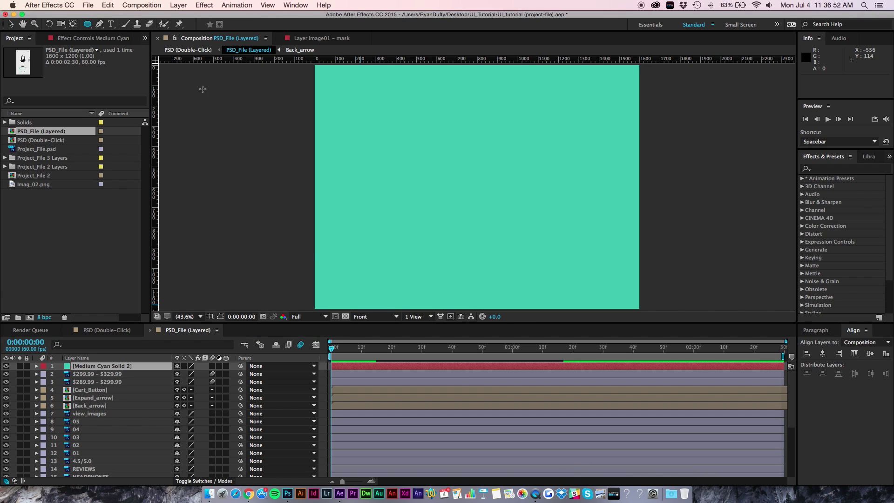
{"action": "left_click", "coordinate": [454, 178]}
{"action": "left_click_drag", "start_coordinate": [454, 177], "coordinate": [466, 190]}
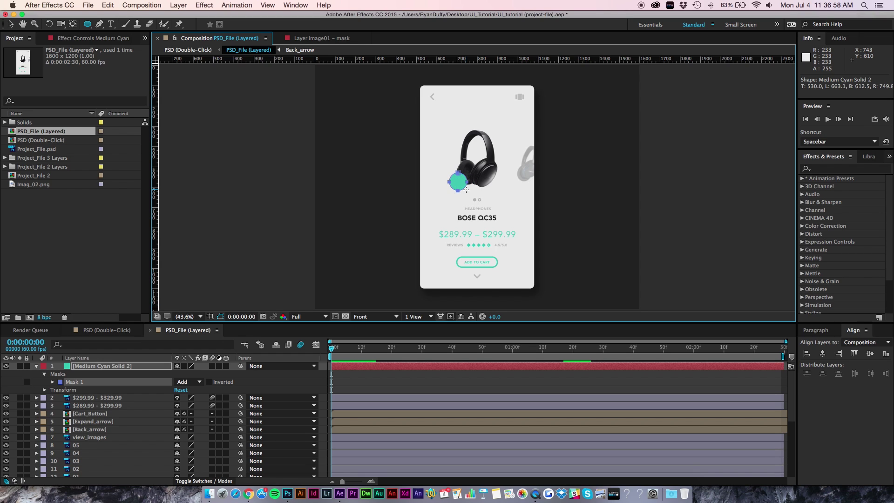
{"action": "key", "text": "v"}
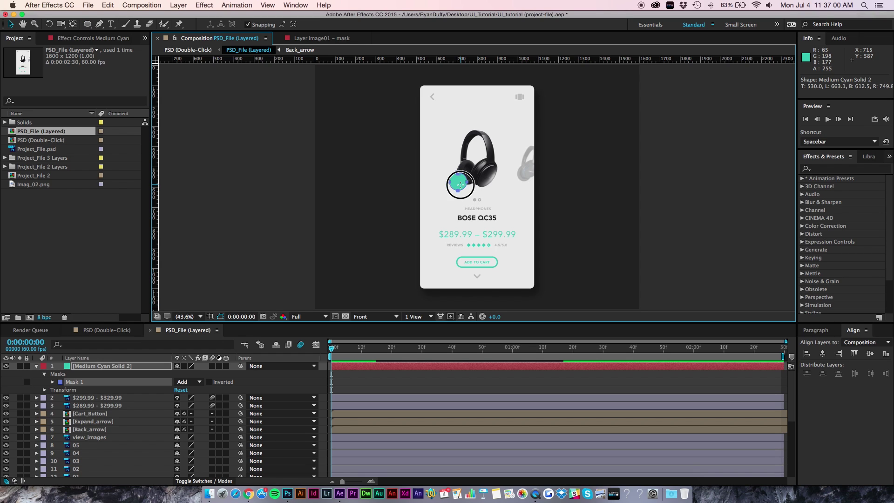
{"action": "left_click", "coordinate": [459, 183]}
{"action": "left_click_drag", "start_coordinate": [459, 183], "coordinate": [493, 177]}
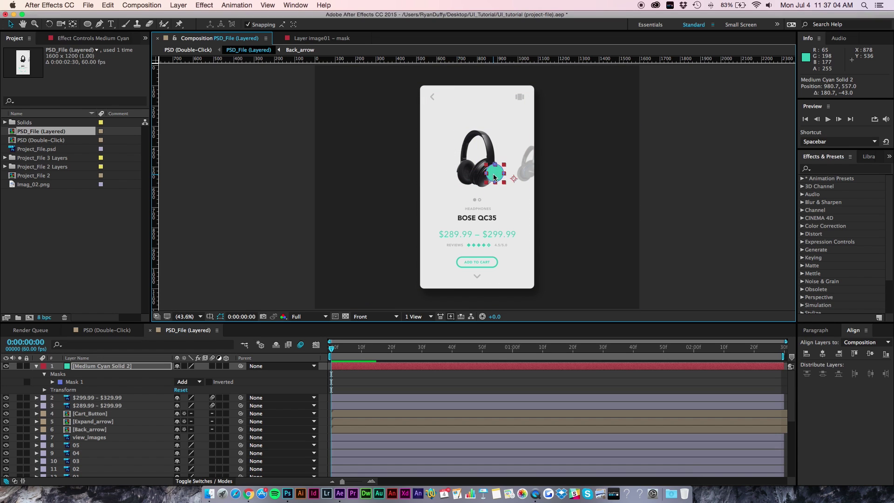
Move the cyan layer's anchor point to the centre of the circle with the Pan Behind tool
{"action": "key", "text": "period"}
{"action": "key", "text": "period"}
{"action": "key", "text": "period"}
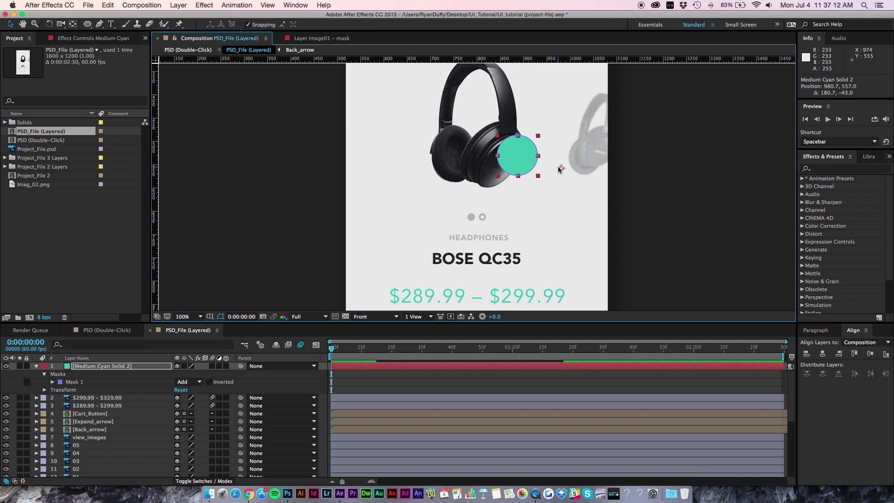
{"action": "key", "text": "y"}
{"action": "left_click_drag", "start_coordinate": [562, 171], "coordinate": [522, 160]}
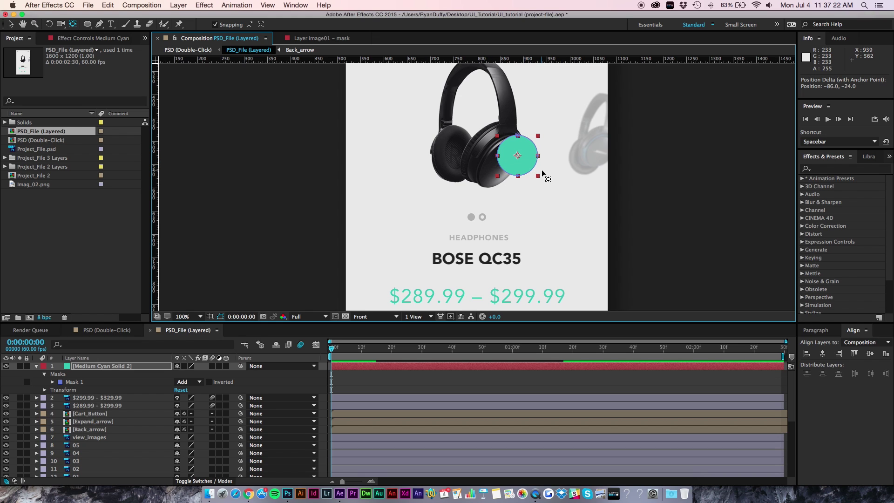
Nudge the circle slightly right to position 899.1, 532.4 and deselect it
{"action": "key", "text": "comma"}
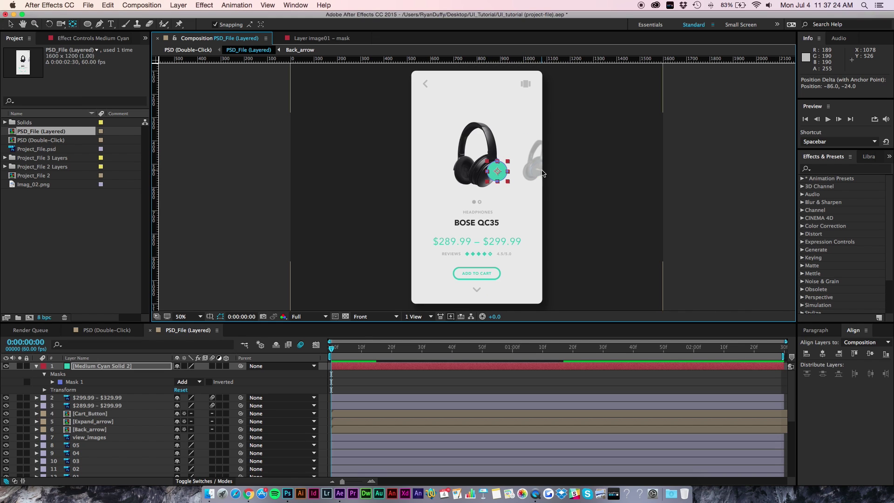
{"action": "key", "text": "v"}
{"action": "key", "text": "Right"}
{"action": "key", "text": "Right"}
{"action": "key", "text": "Right"}
{"action": "key", "text": "Right"}
{"action": "key", "text": "Right"}
{"action": "key", "text": "Right"}
{"action": "key", "text": "Right"}
{"action": "key", "text": "Right"}
{"action": "key", "text": "Right"}
{"action": "key", "text": "Right"}
{"action": "key", "text": "Down"}
{"action": "key", "text": "Right"}
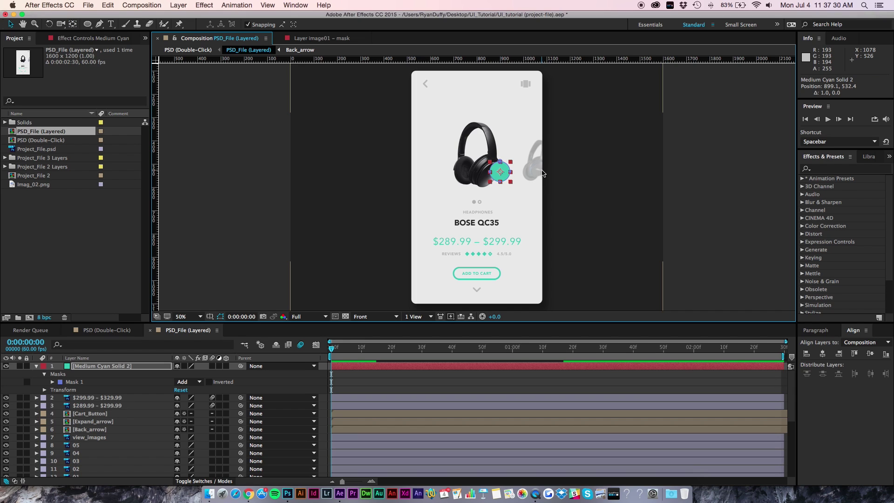
{"action": "left_click", "coordinate": [707, 154]}
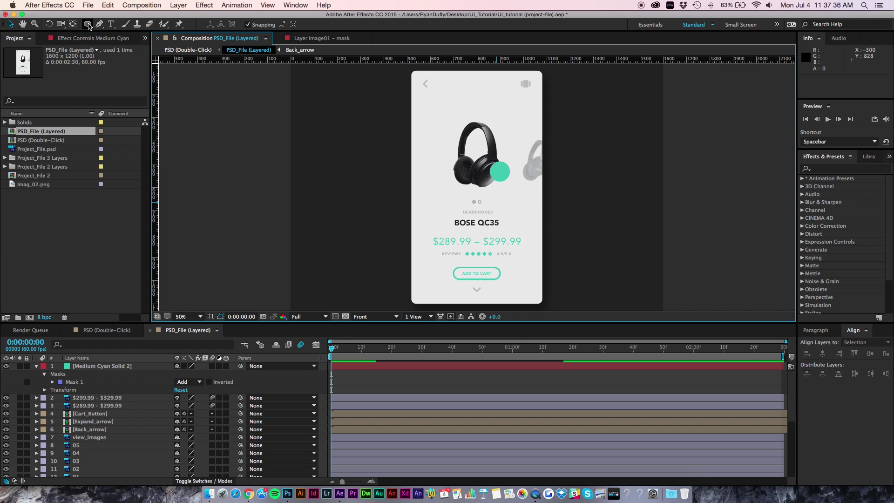
{"action": "left_click", "coordinate": [73, 383]}
{"action": "left_click", "coordinate": [27, 382]}
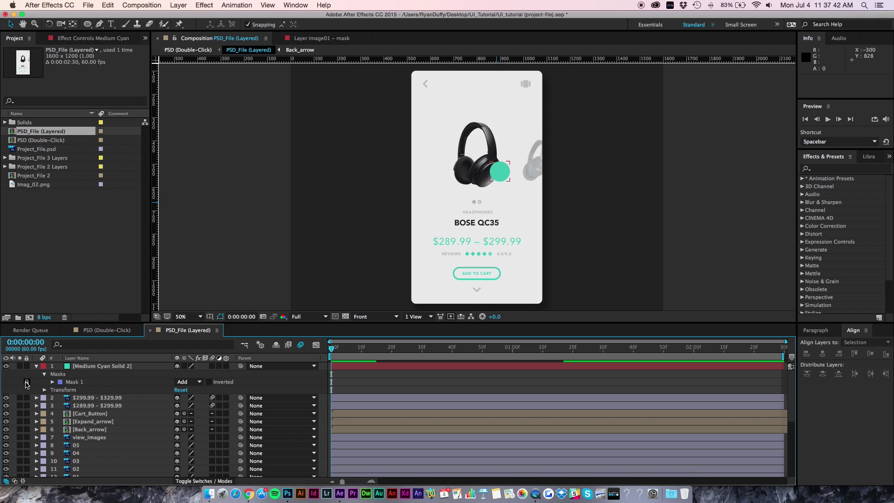
{"action": "left_click", "coordinate": [93, 383]}
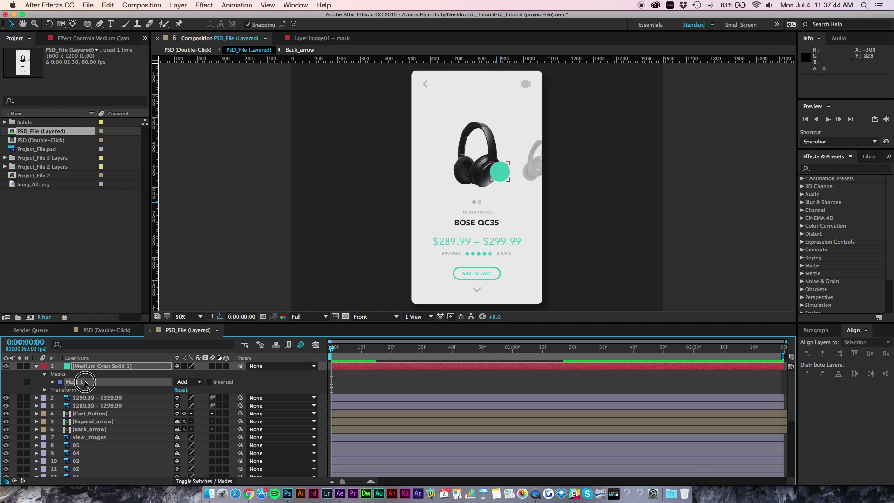
{"action": "key", "text": "Delete"}
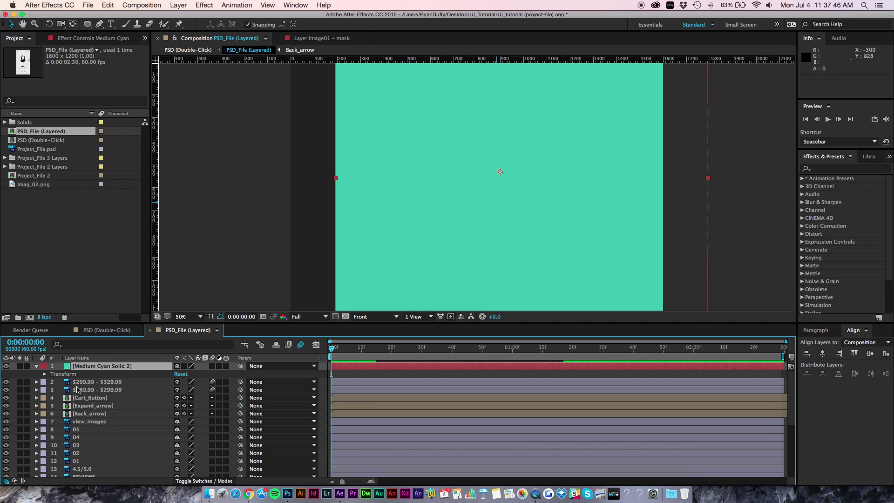
{"action": "key", "text": "super+z"}
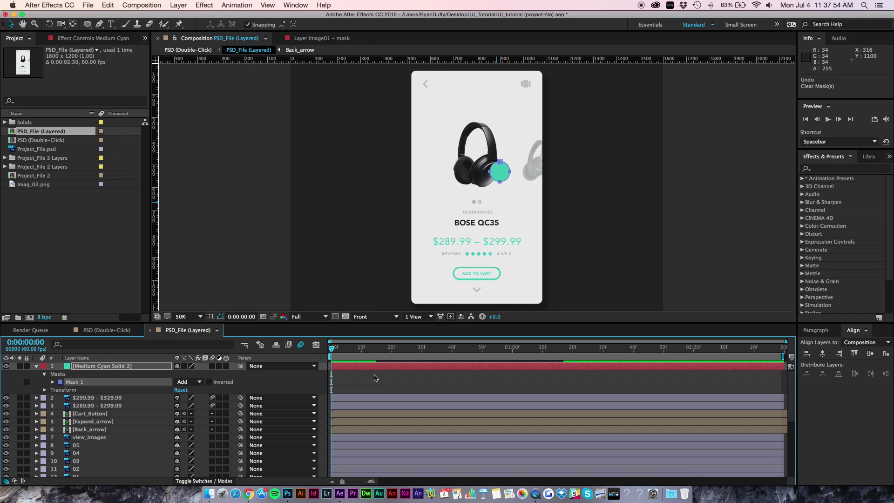
Show the circle layer's mask and transform properties and set a Position keyframe at 0:00:00:16
{"action": "mouse_move", "coordinate": [382, 347]}
{"action": "left_mouse_down"}
{"action": "mouse_move", "coordinate": [389, 346]}
{"action": "mouse_move", "coordinate": [381, 350]}
{"action": "left_mouse_up"}
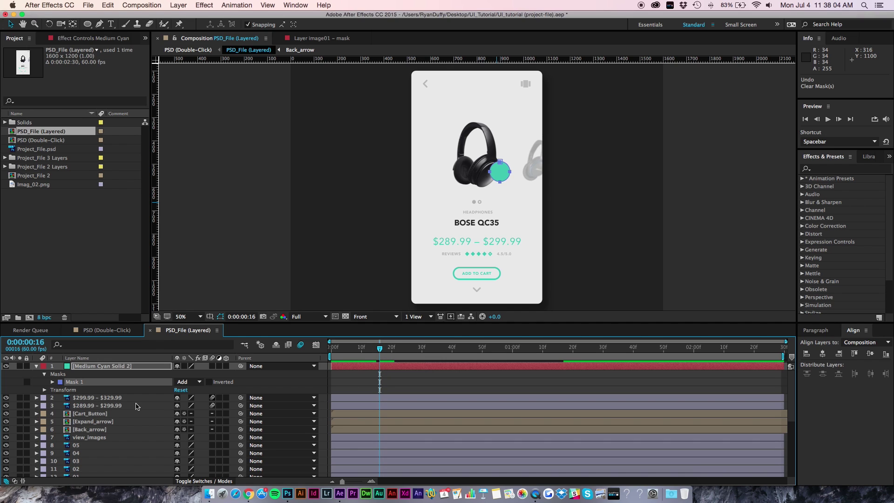
{"action": "left_click", "coordinate": [53, 382]}
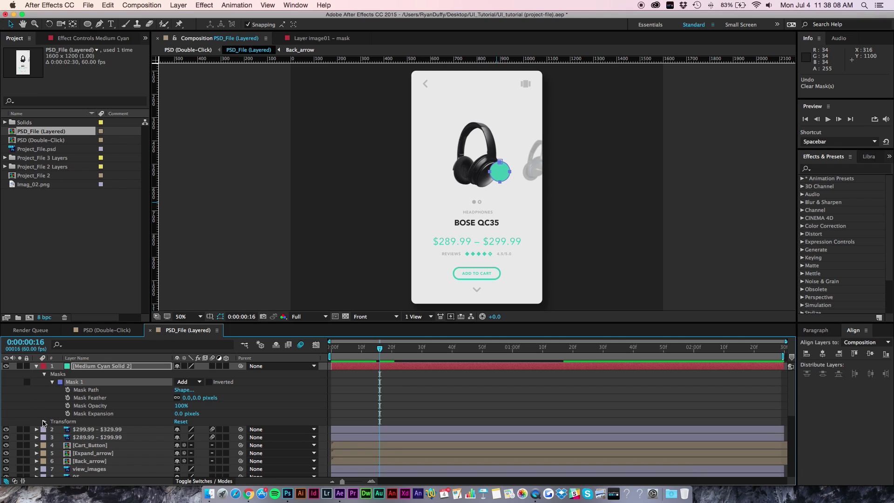
{"action": "left_click", "coordinate": [45, 422]}
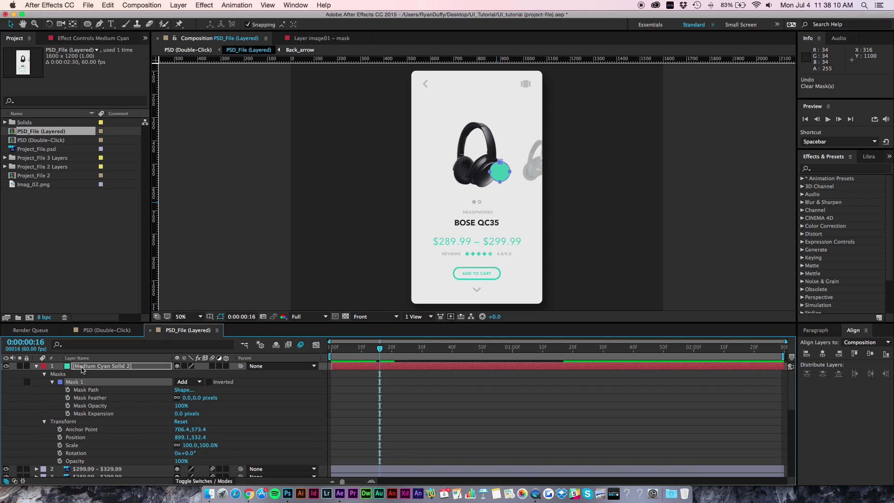
{"action": "left_click", "coordinate": [60, 438]}
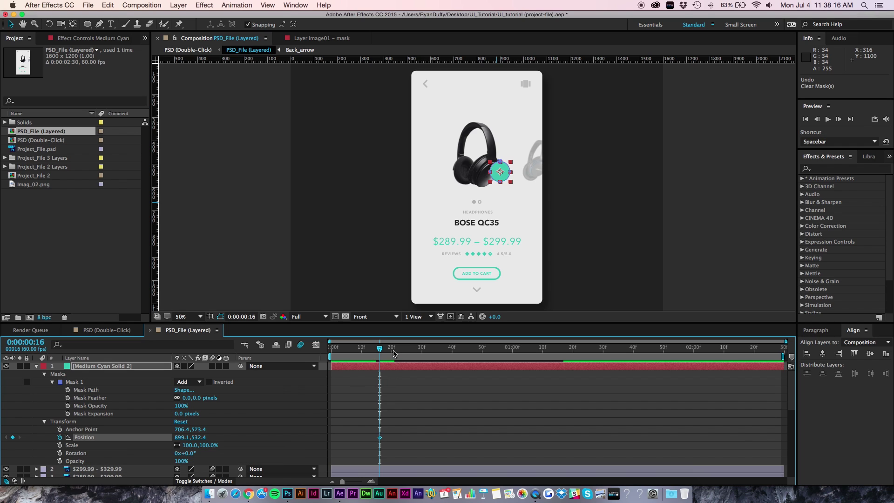
At 0:00:00:29, move the circle horizontally left to position 659.1, 532.4 for a second Position keyframe
{"action": "left_click_drag", "start_coordinate": [395, 349], "coordinate": [418, 352]}
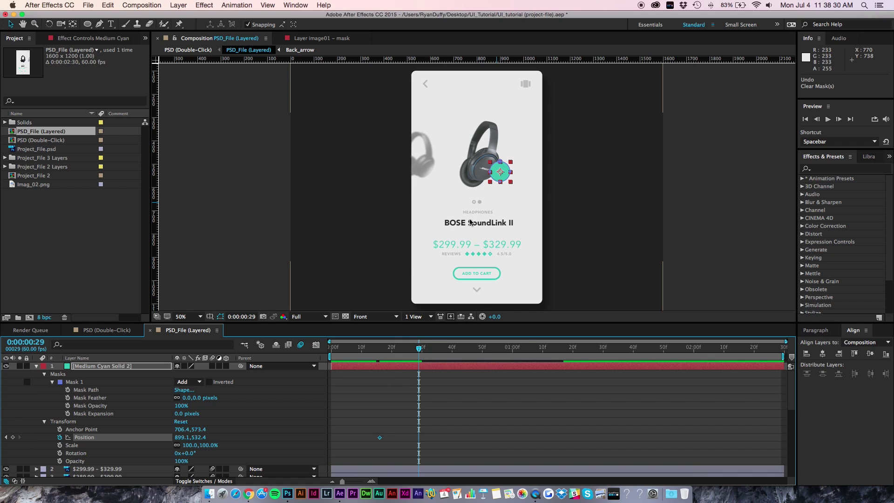
{"action": "key", "text": "shift+Left"}
{"action": "key", "text": "shift+Left"}
{"action": "key", "text": "shift+Left"}
{"action": "key", "text": "shift+Left"}
{"action": "key", "text": "shift+Left"}
{"action": "key", "text": "shift+Left"}
{"action": "key", "text": "shift+Left"}
{"action": "key", "text": "shift+Left"}
{"action": "key", "text": "shift+Left"}
{"action": "key", "text": "shift+Left"}
{"action": "key", "text": "shift+Left"}
{"action": "key", "text": "shift+Left"}
{"action": "key", "text": "shift+Left"}
{"action": "key", "text": "shift+Left"}
{"action": "key", "text": "shift+Left"}
{"action": "key", "text": "shift+Left"}
{"action": "key", "text": "shift+Left"}
{"action": "key", "text": "shift+Left"}
{"action": "key", "text": "shift+Left"}
{"action": "key", "text": "shift+Left"}
{"action": "key", "text": "shift+Left"}
{"action": "key", "text": "shift+Left"}
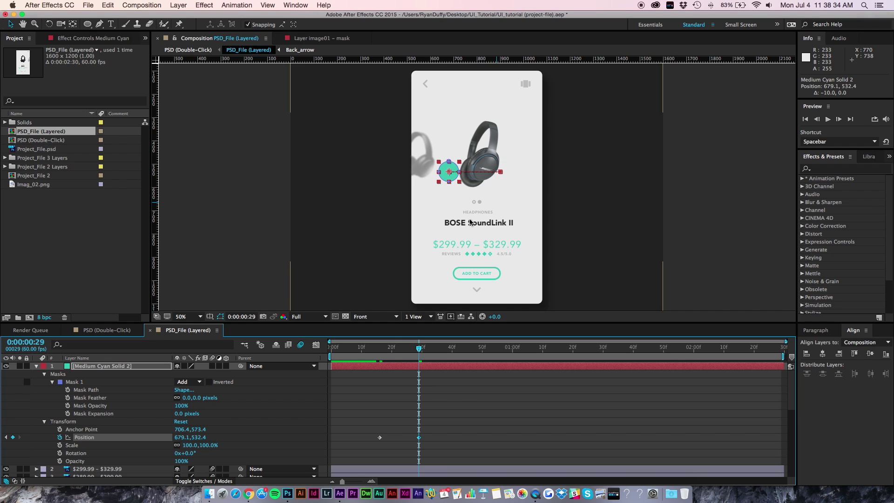
{"action": "key", "text": "shift+Left"}
{"action": "key", "text": "shift+Left"}
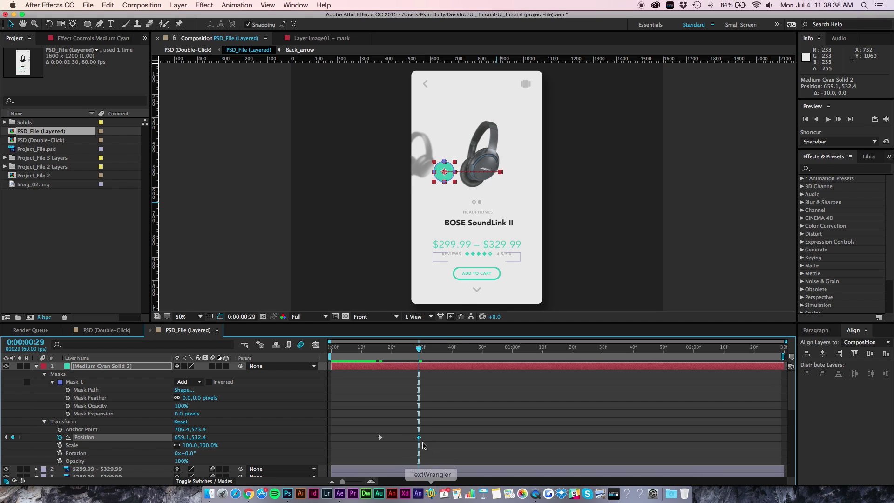
Preview the circle's swipe motion and return the playhead to the first Position keyframe at 0:00:00:16
{"action": "left_click_drag", "start_coordinate": [391, 350], "coordinate": [373, 354]}
{"action": "key", "text": "space"}
{"action": "left_click", "coordinate": [374, 353]}
{"action": "left_click", "coordinate": [380, 353]}
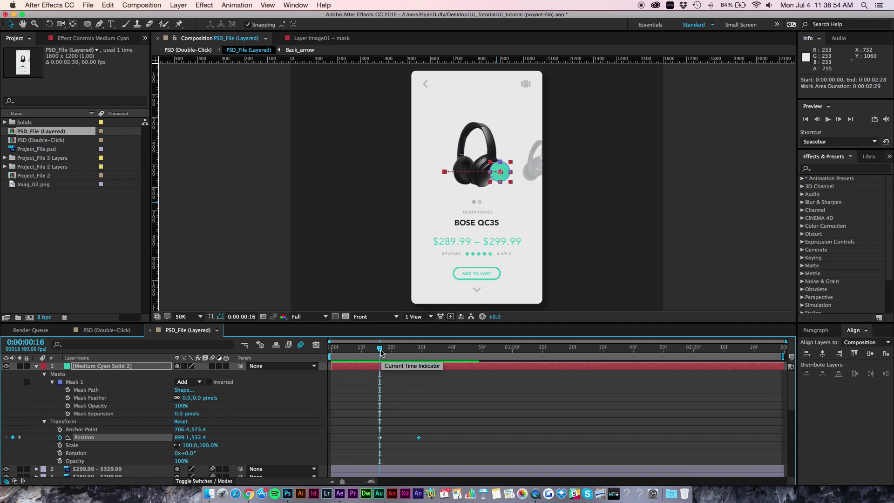
Set the circle layer's opacity to 0% with the playhead at 0:00:00:10
{"action": "left_click_drag", "start_coordinate": [381, 352], "coordinate": [362, 360]}
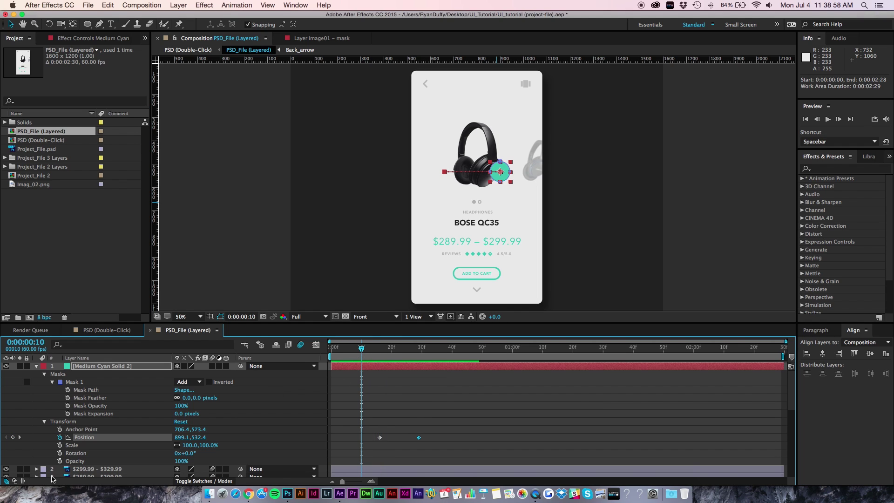
{"action": "left_click", "coordinate": [180, 461]}
{"action": "type", "text": "0"}
{"action": "key", "text": "Return"}
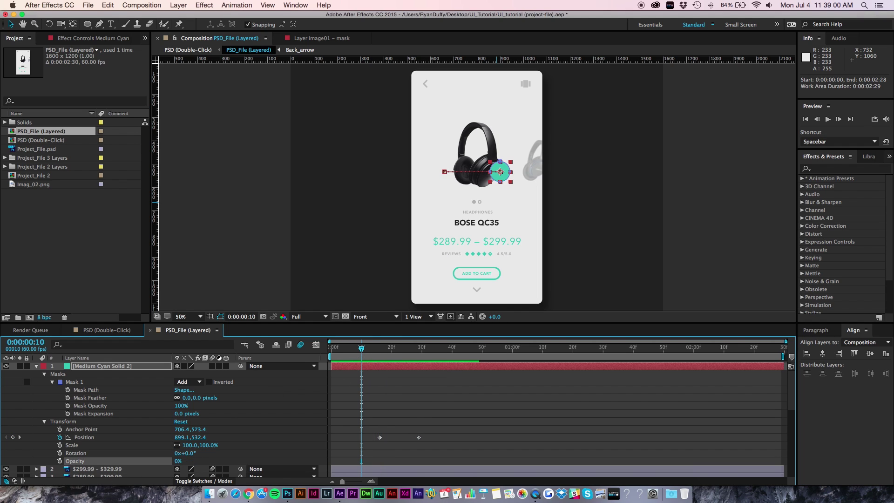
Keyframe the circle's opacity at 0% on 0:00:00:10 and 100% on 0:00:00:18
{"action": "left_click", "coordinate": [60, 461]}
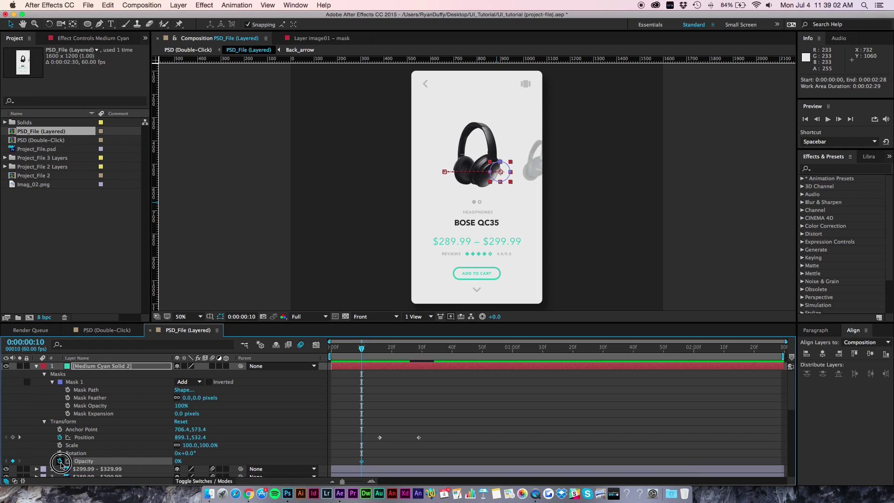
{"action": "left_click", "coordinate": [394, 352]}
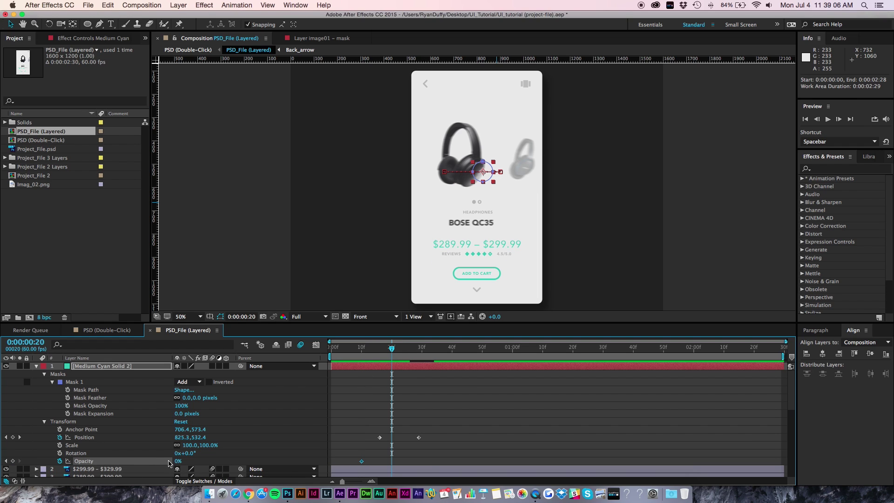
{"action": "left_click_drag", "start_coordinate": [175, 461], "coordinate": [240, 463]}
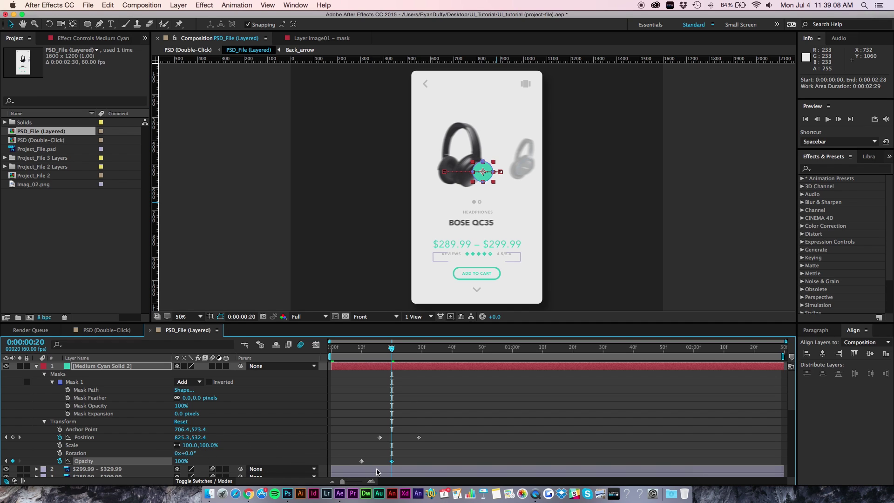
{"action": "left_click_drag", "start_coordinate": [392, 461], "coordinate": [386, 461]}
Check the frames around the second opacity keyframe and preview the circle's fade-in from 0:00:00:05
{"action": "left_click", "coordinate": [380, 348]}
{"action": "left_click", "coordinate": [839, 120]}
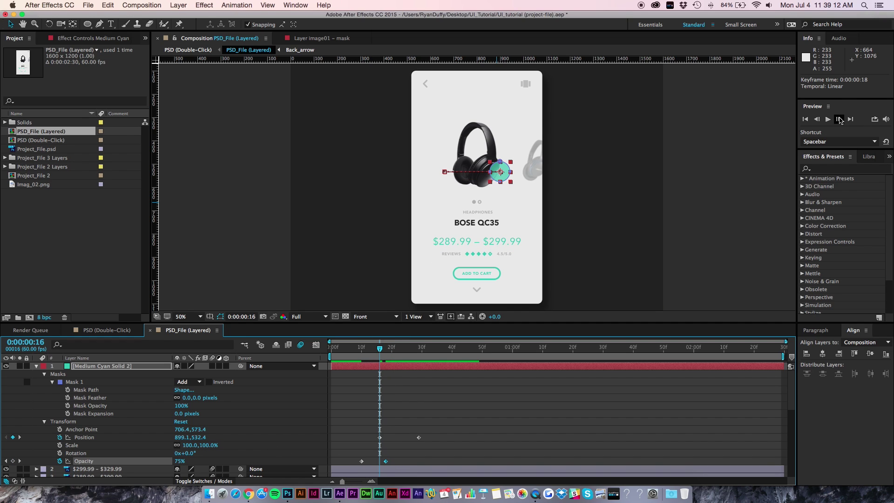
{"action": "left_click", "coordinate": [839, 119]}
{"action": "left_click_drag", "start_coordinate": [385, 348], "coordinate": [346, 355]}
{"action": "key", "text": "space"}
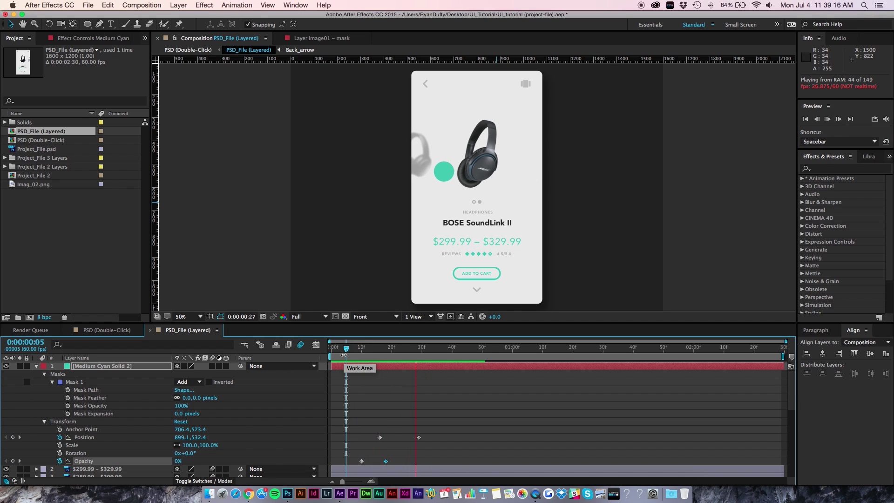
{"action": "key", "text": "space"}
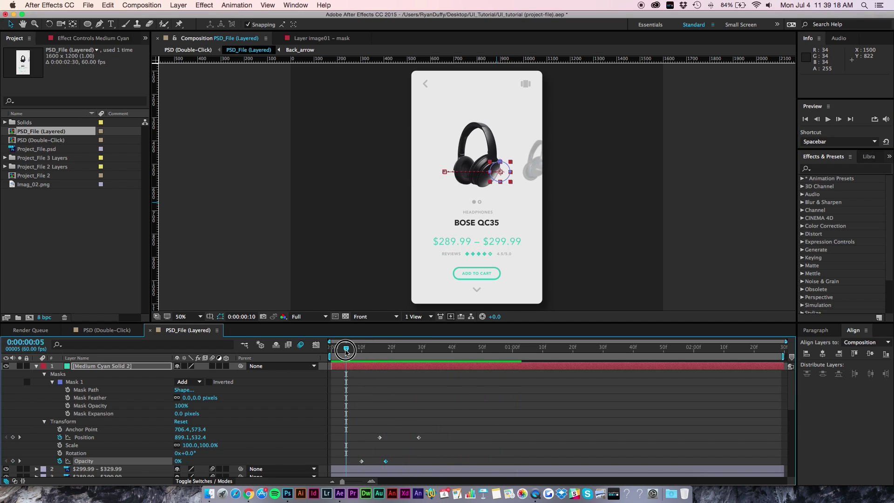
{"action": "key", "text": "space"}
Copy the circle's two Opacity keyframes and paste them at 0:00:00:27
{"action": "left_click", "coordinate": [353, 460]}
{"action": "left_click_drag", "start_coordinate": [353, 460], "coordinate": [411, 465]}
{"action": "key", "text": "cmd+c"}
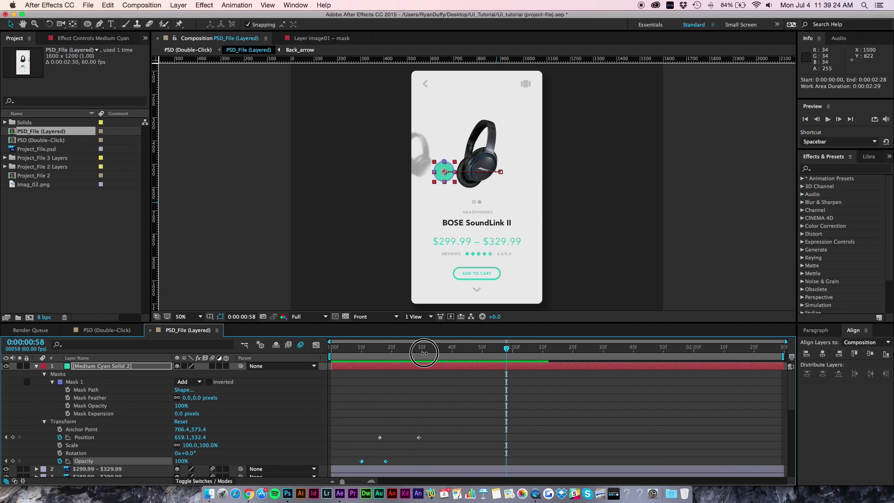
{"action": "left_click", "coordinate": [421, 353]}
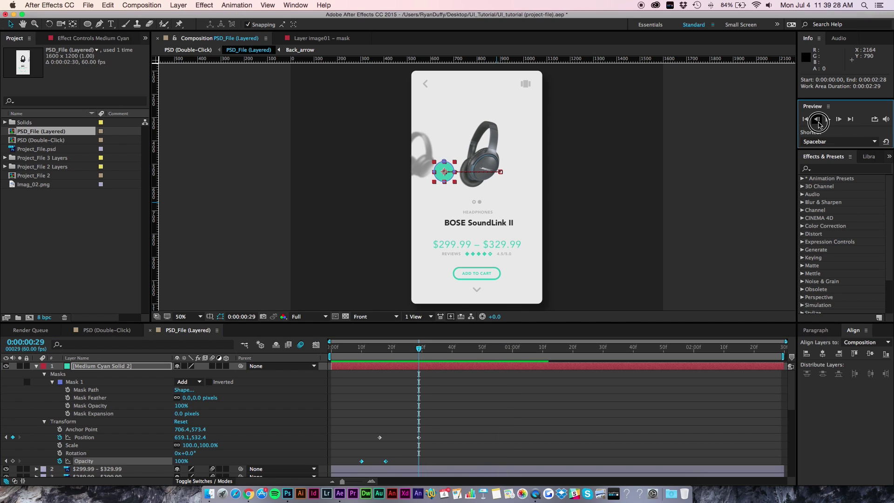
{"action": "left_click", "coordinate": [818, 120]}
{"action": "left_click", "coordinate": [818, 120]}
{"action": "key", "text": "cmd+v"}
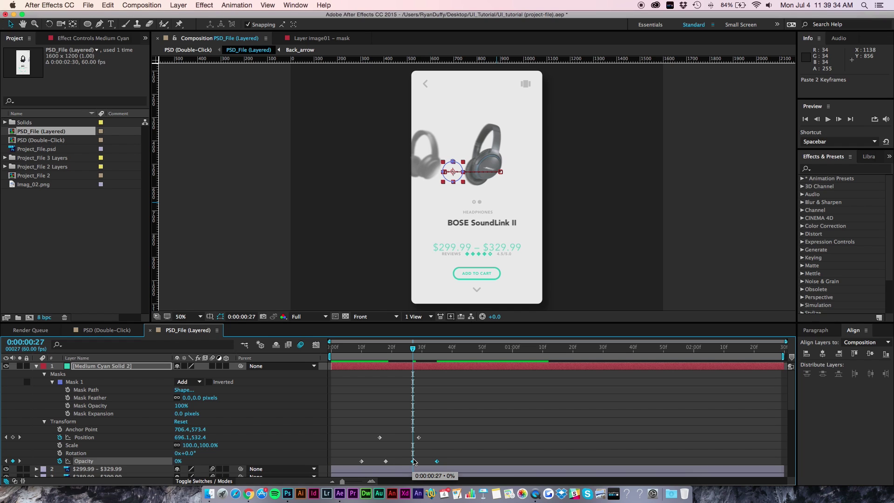
Time-reverse the two pasted Opacity keyframes so the circle fades from 100% to 0%
{"action": "right_click", "coordinate": [413, 461]}
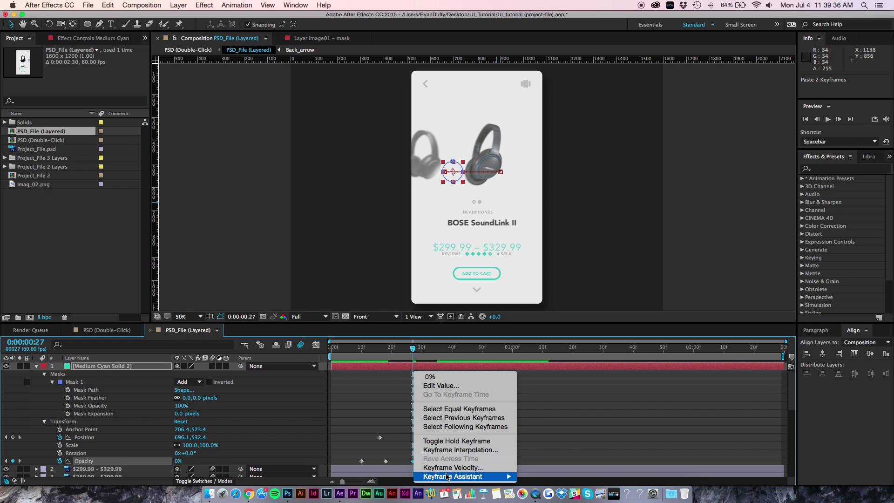
{"action": "mouse_move", "coordinate": [449, 476]}
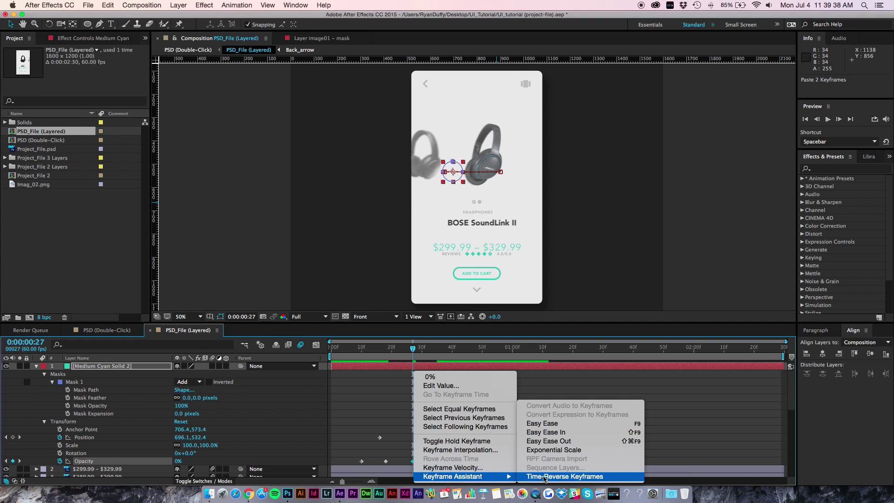
{"action": "left_click", "coordinate": [544, 479]}
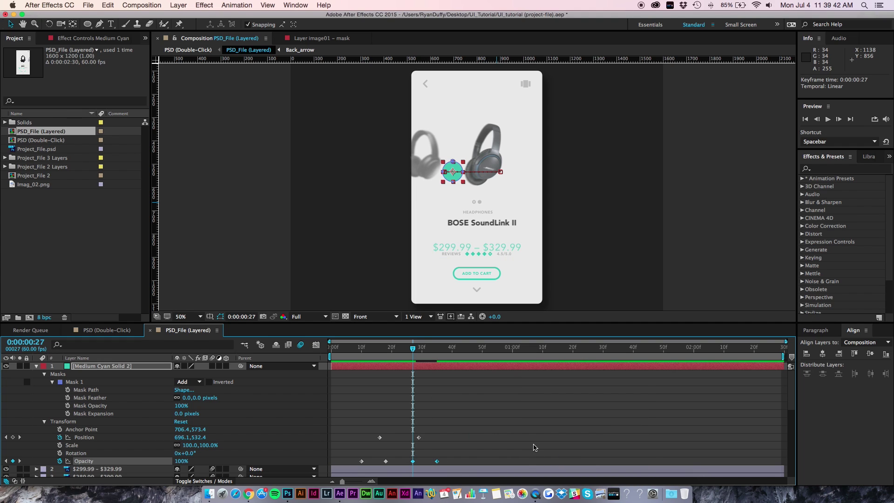
Preview the circle's fade-in, swipe and fade-out, and park the playhead at 0:00:00:24
{"action": "left_click", "coordinate": [365, 348]}
{"action": "key", "text": "space"}
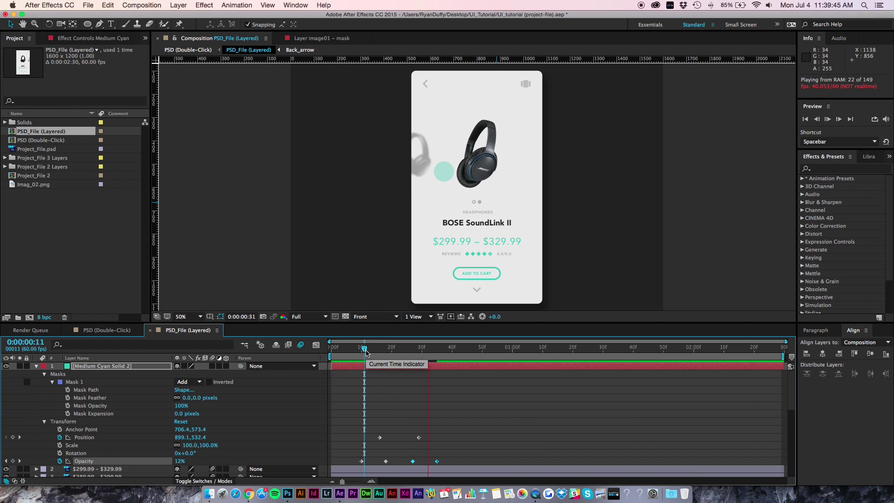
{"action": "left_click", "coordinate": [348, 349]}
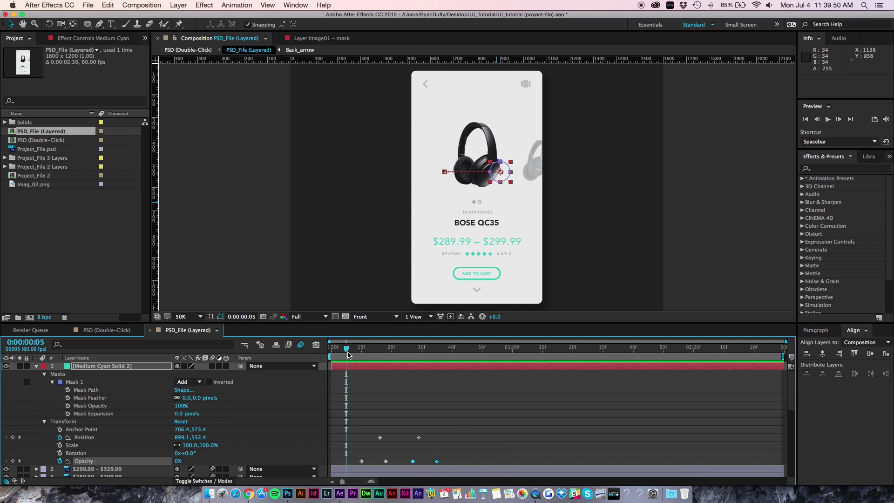
{"action": "key", "text": "space"}
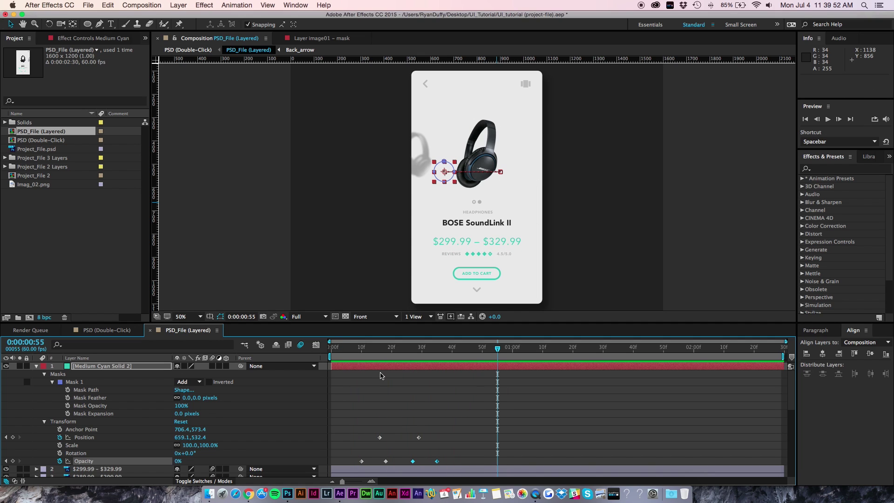
{"action": "left_click_drag", "start_coordinate": [390, 349], "coordinate": [404, 352]}
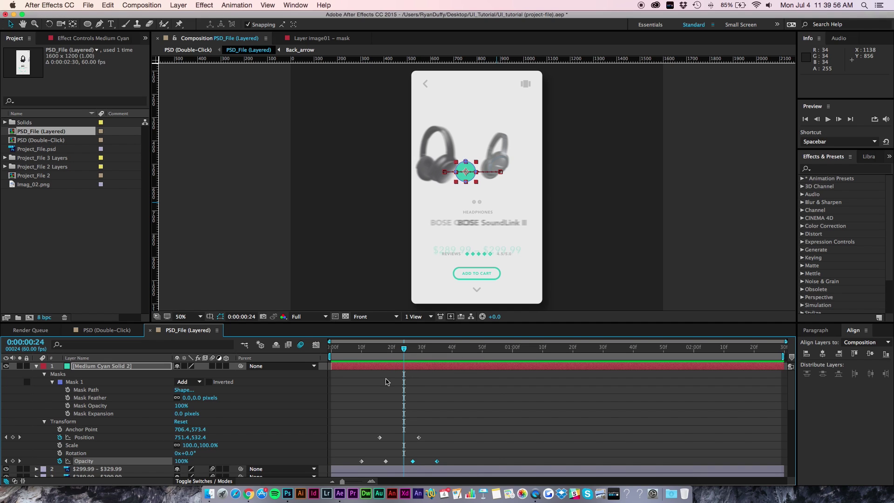
Select the circle's two Position keyframes, show them in the Graph Editor and turn off the reference graph
{"action": "left_click_drag", "start_coordinate": [369, 432], "coordinate": [440, 449]}
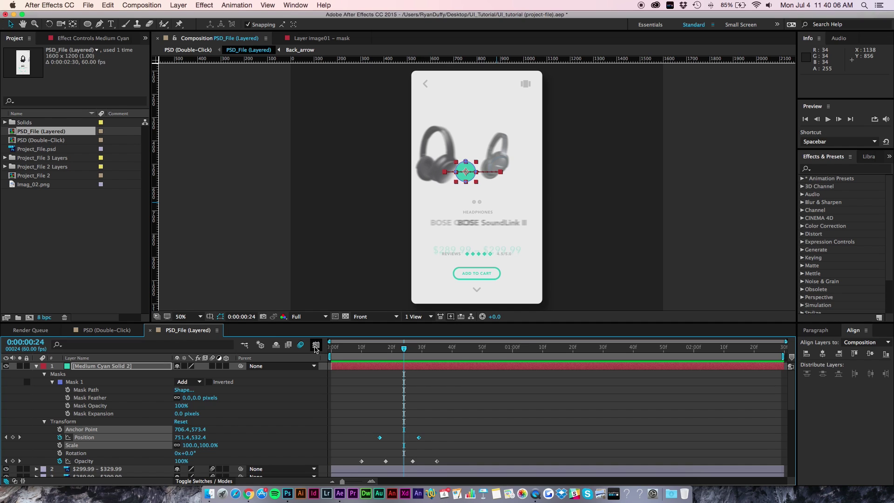
{"action": "left_click", "coordinate": [316, 346]}
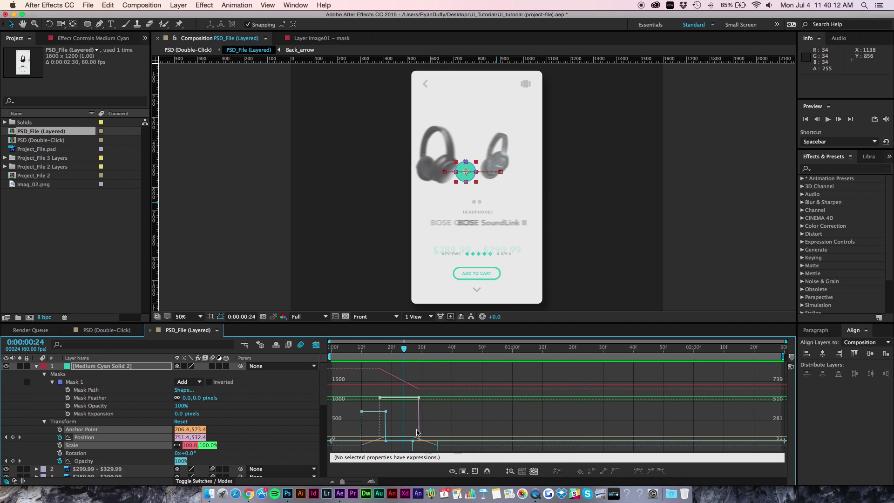
{"action": "left_click", "coordinate": [464, 472]}
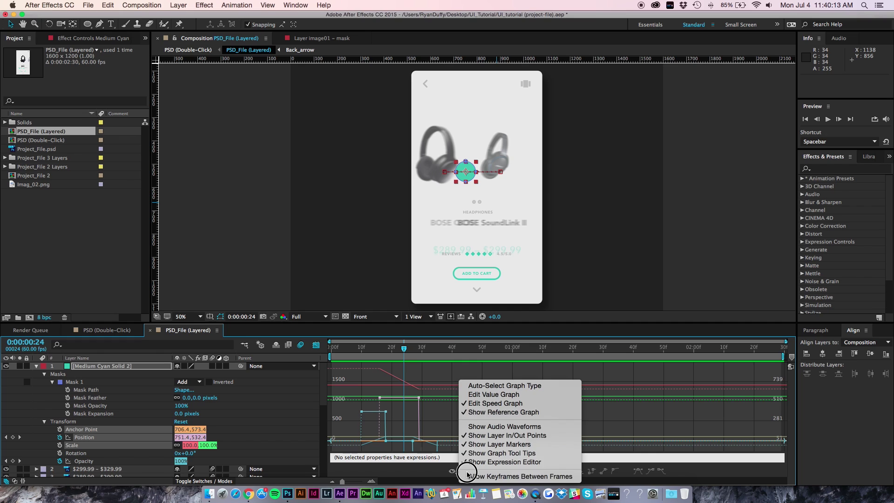
{"action": "left_click", "coordinate": [482, 412]}
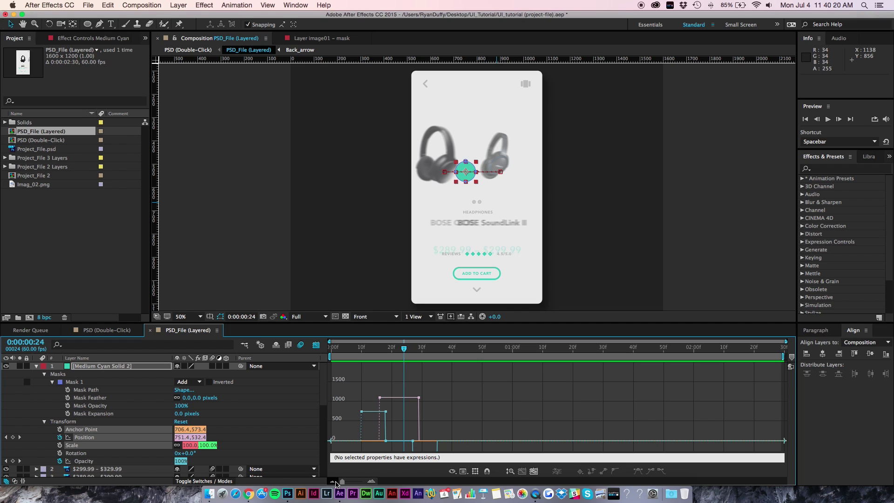
Apply Easy Ease to both Position keyframes in the speed graph and preview the eased swipe
{"action": "left_click_drag", "start_coordinate": [342, 481], "coordinate": [357, 481]}
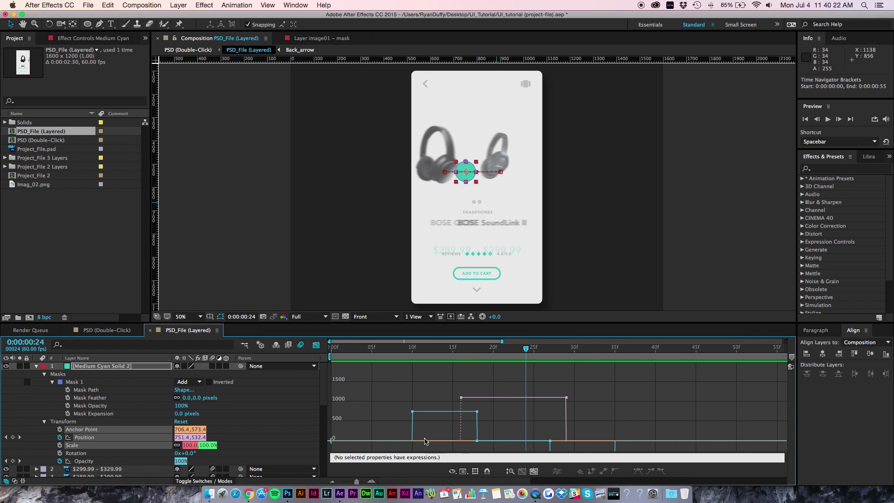
{"action": "left_click_drag", "start_coordinate": [449, 386], "coordinate": [579, 405]}
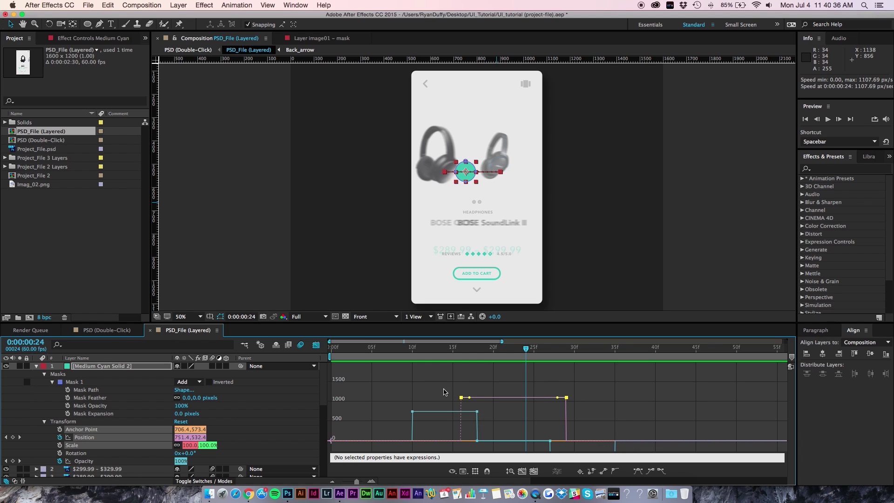
{"action": "left_click", "coordinate": [638, 471]}
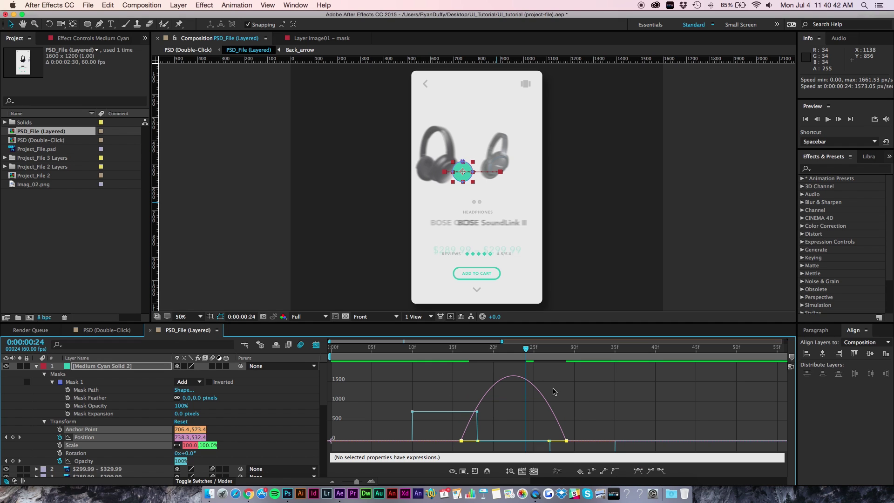
{"action": "key", "text": "space"}
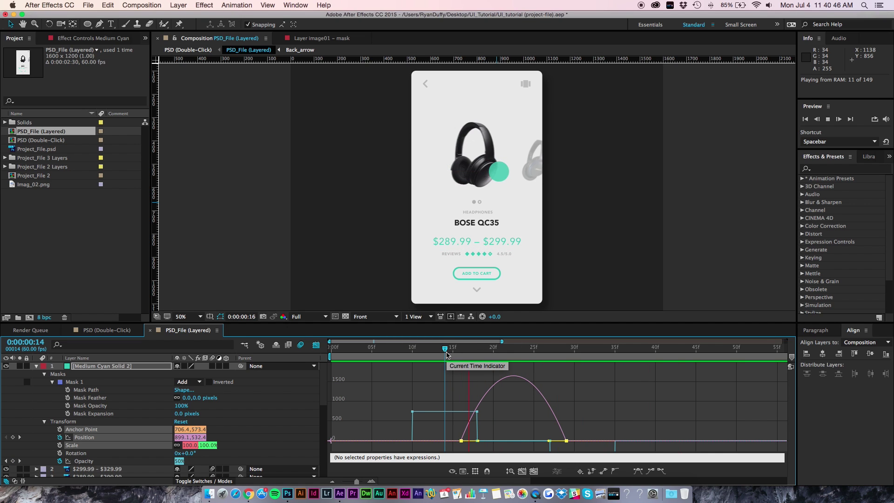
Extend the incoming ease handle of the Position keyframe at 0:00:00:29 back to about frame 23 and preview the motion
{"action": "left_click_drag", "start_coordinate": [447, 353], "coordinate": [460, 351]}
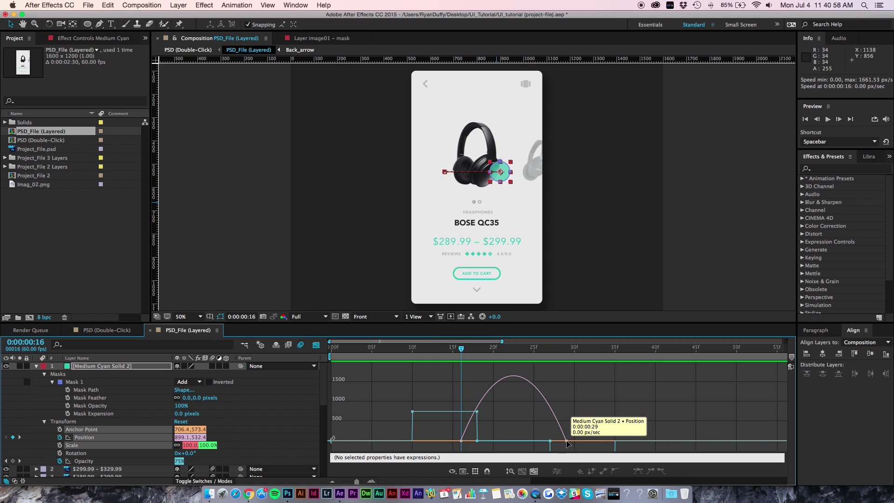
{"action": "left_click_drag", "start_coordinate": [550, 441], "coordinate": [515, 442]}
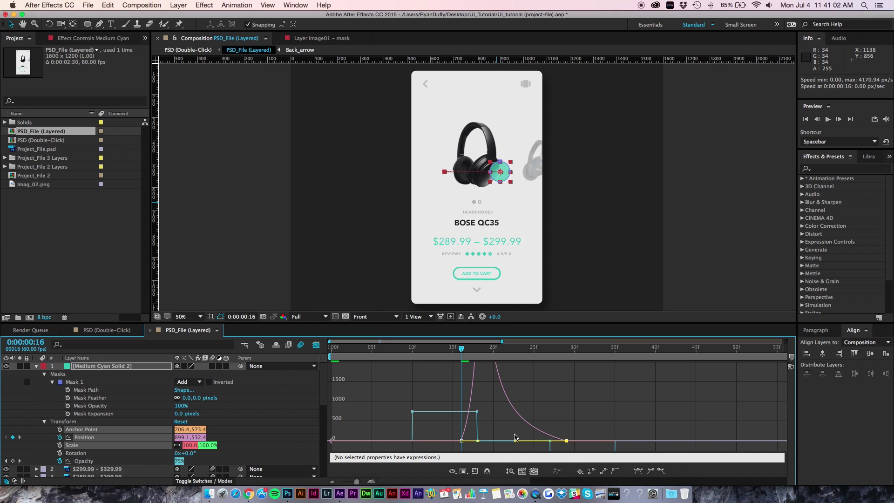
{"action": "left_click", "coordinate": [436, 347]}
{"action": "key", "text": "space"}
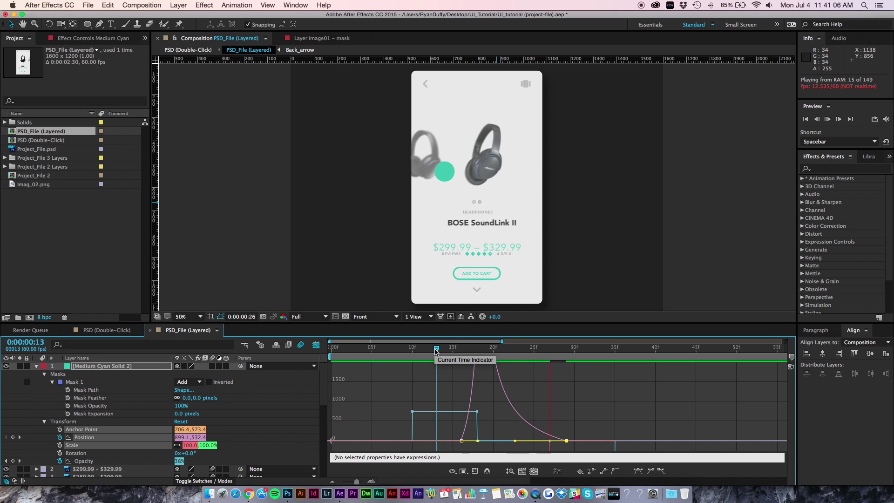
Scrub and replay the swipe to compare the circle's motion with the headphone carousel's timing
{"action": "left_click", "coordinate": [455, 350]}
{"action": "key", "text": "Page_Down"}
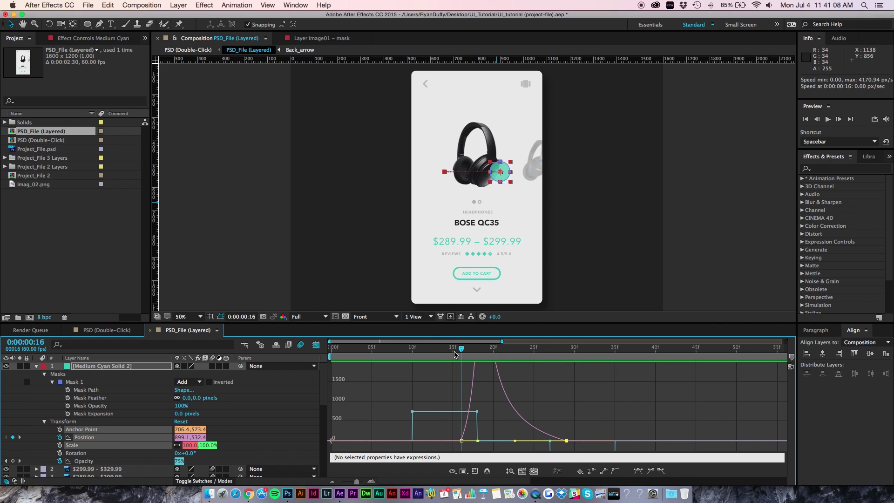
{"action": "left_click", "coordinate": [495, 352]}
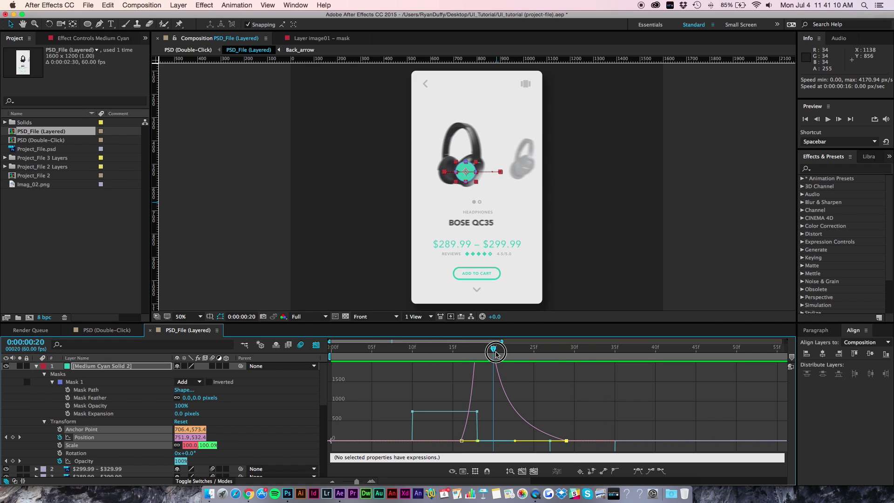
{"action": "left_click_drag", "start_coordinate": [496, 353], "coordinate": [535, 373]}
{"action": "key", "text": "space"}
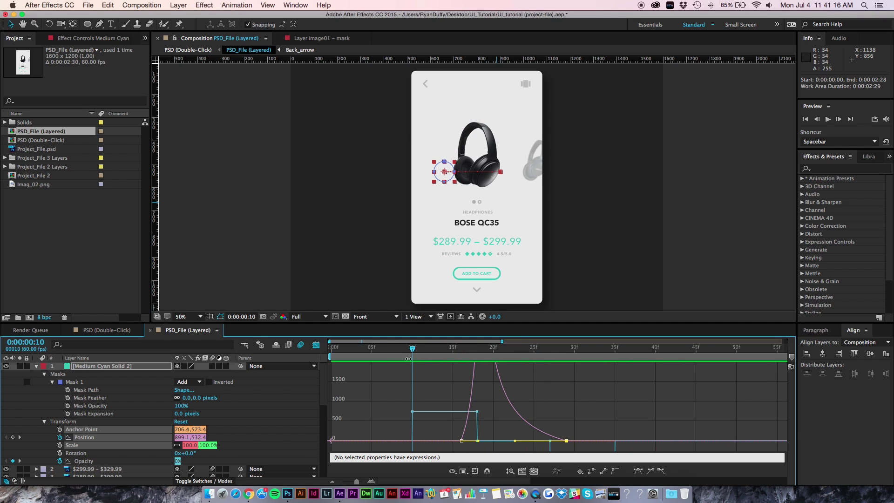
{"action": "key", "text": "space"}
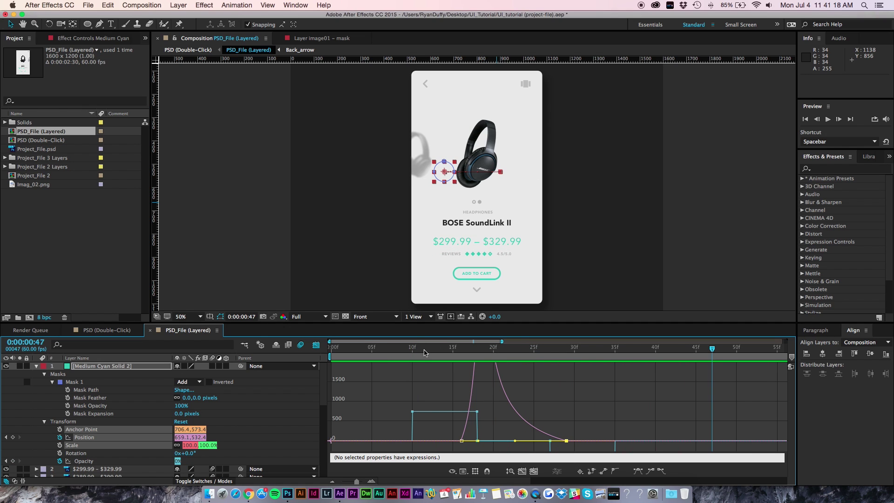
{"action": "left_click_drag", "start_coordinate": [502, 342], "coordinate": [527, 344]}
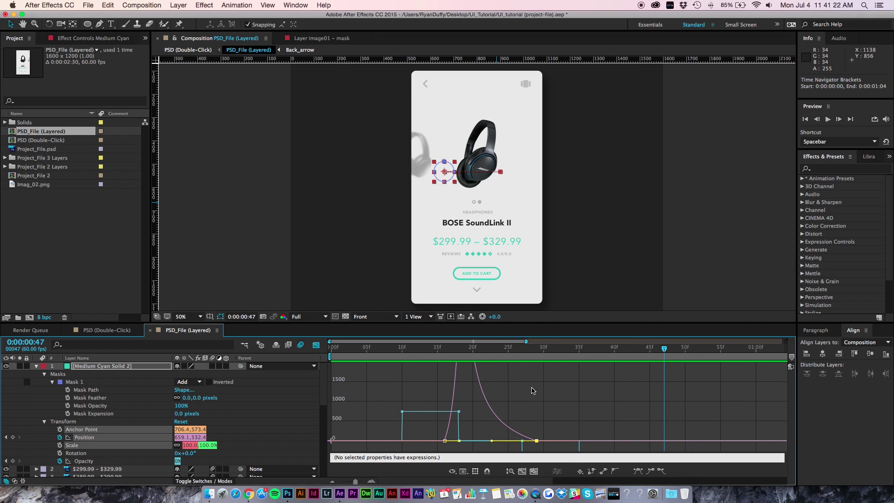
{"action": "left_click", "coordinate": [535, 422]}
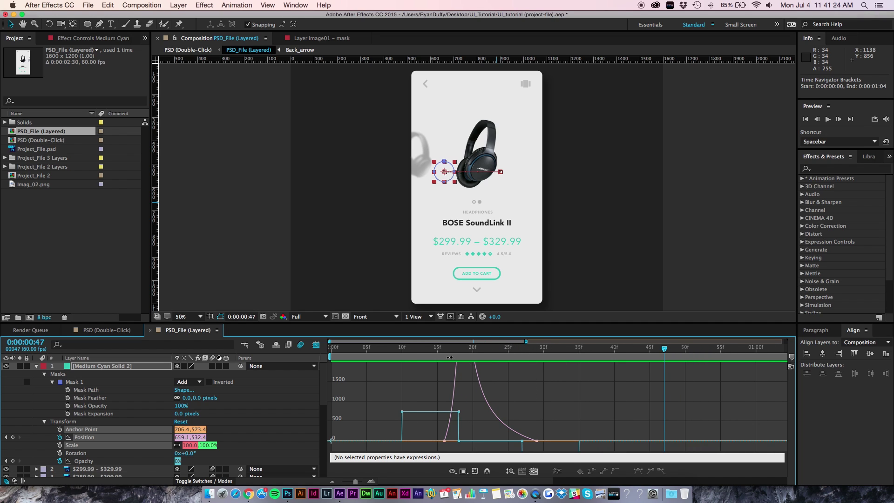
{"action": "left_click", "coordinate": [435, 352]}
{"action": "key", "text": "space"}
{"action": "key", "text": "space"}
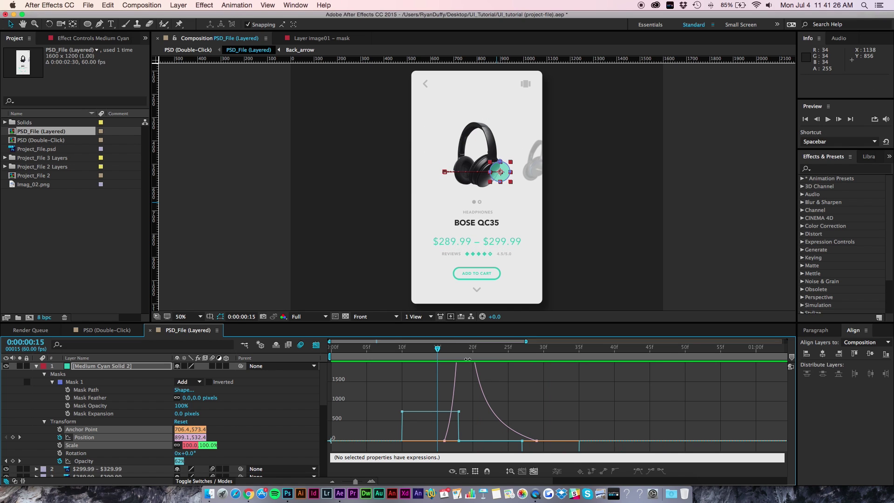
Move the circle's last Position keyframe to 0:00:00:35 and preview the longer swipe
{"action": "left_click_drag", "start_coordinate": [538, 440], "coordinate": [579, 441]}
{"action": "left_click_drag", "start_coordinate": [431, 355], "coordinate": [375, 356]}
{"action": "key", "text": "space"}
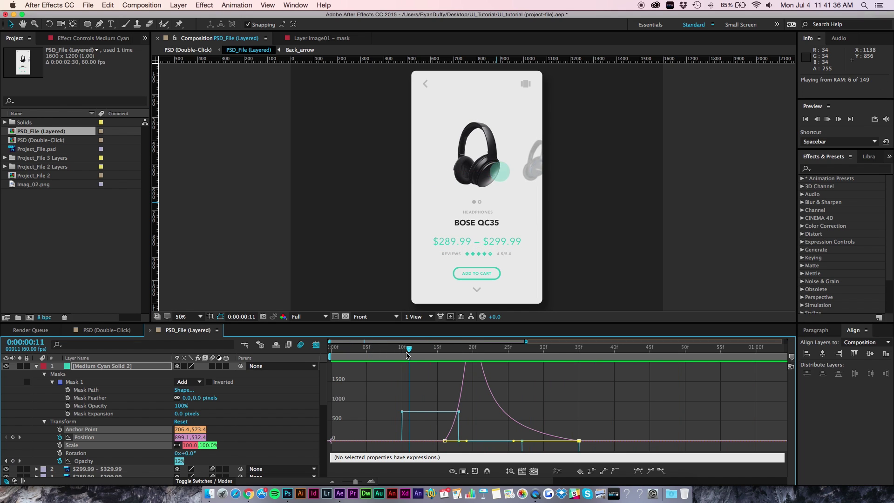
Enable motion blur for the cyan circle layer and replay the swipe to check the blurred motion
{"action": "key", "text": "space"}
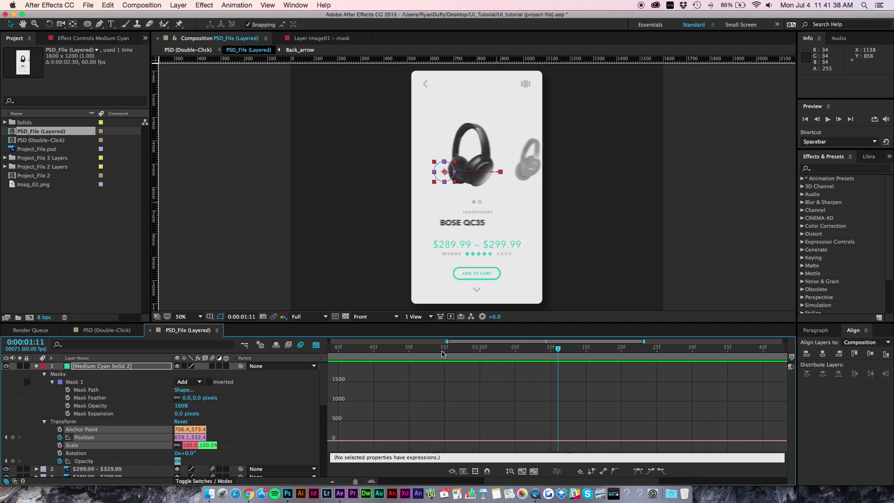
{"action": "left_click_drag", "start_coordinate": [413, 485], "coordinate": [394, 484]}
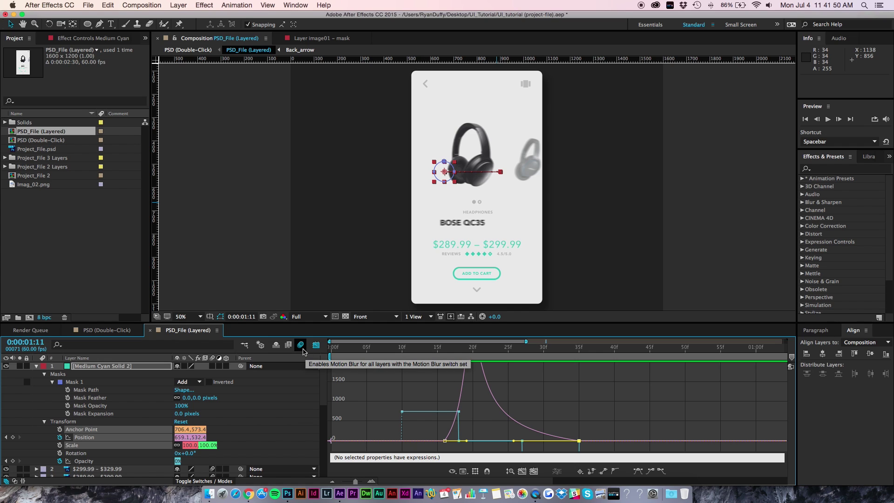
{"action": "left_click", "coordinate": [213, 366]}
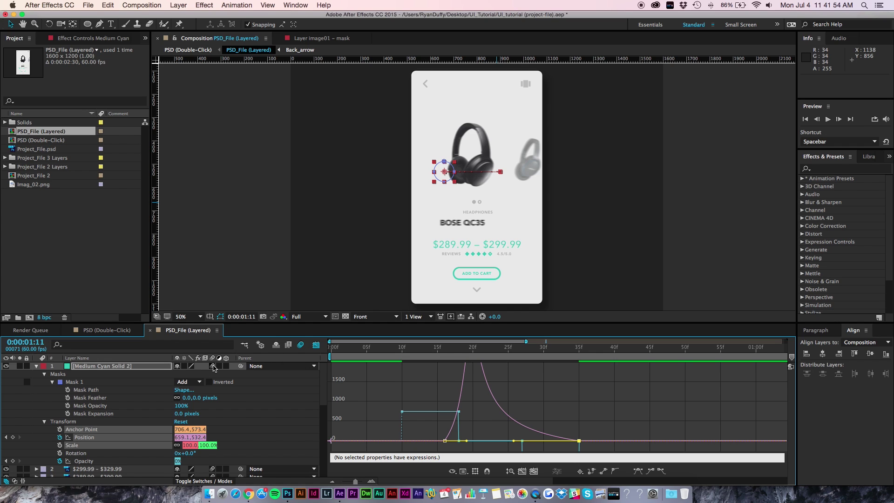
{"action": "key", "text": "space"}
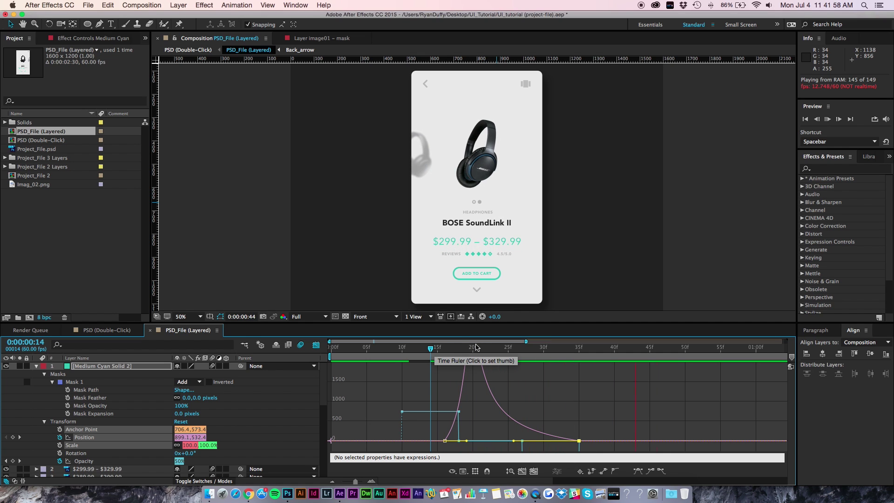
{"action": "left_click", "coordinate": [409, 350]}
{"action": "left_click", "coordinate": [389, 349]}
{"action": "key", "text": "space"}
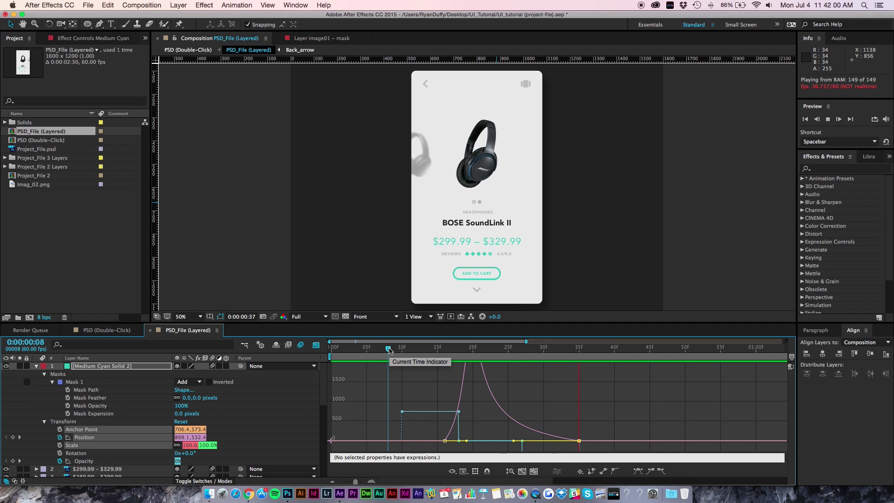
{"action": "key", "text": "space"}
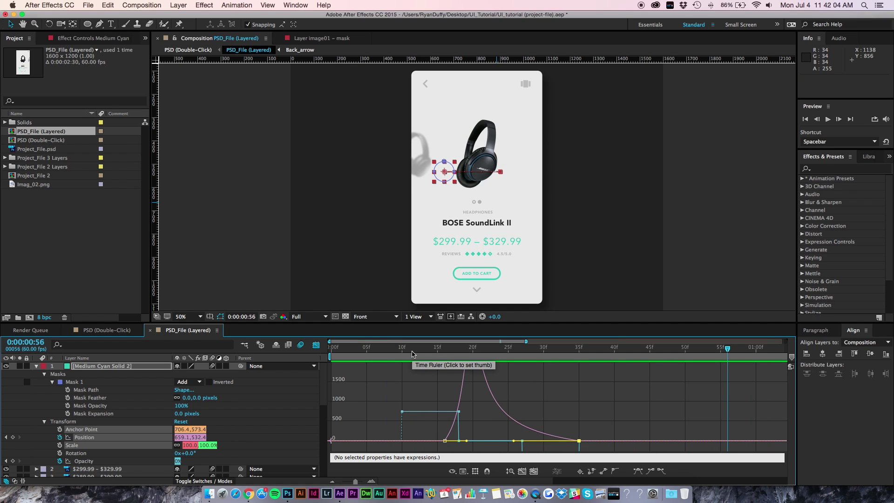
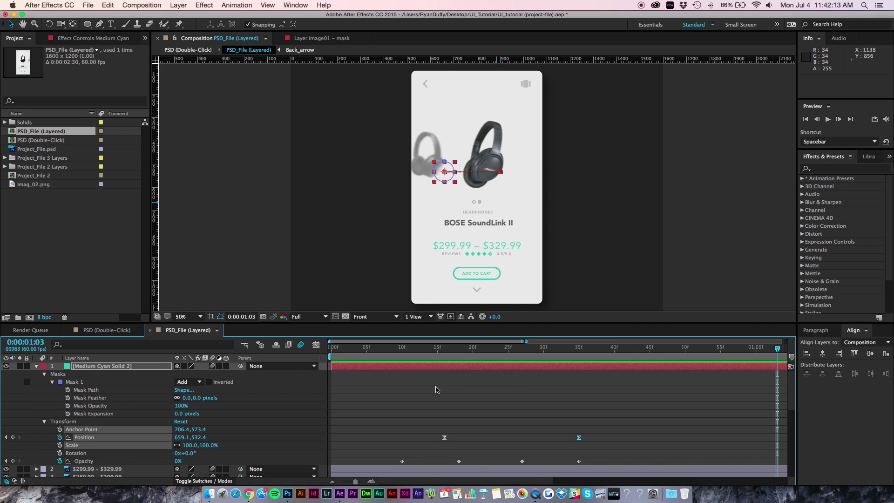
Add a Mask Path keyframe with the circle's original shape to Mask 1 at 0:00:00:17
{"action": "left_click_drag", "start_coordinate": [416, 417], "coordinate": [619, 443]}
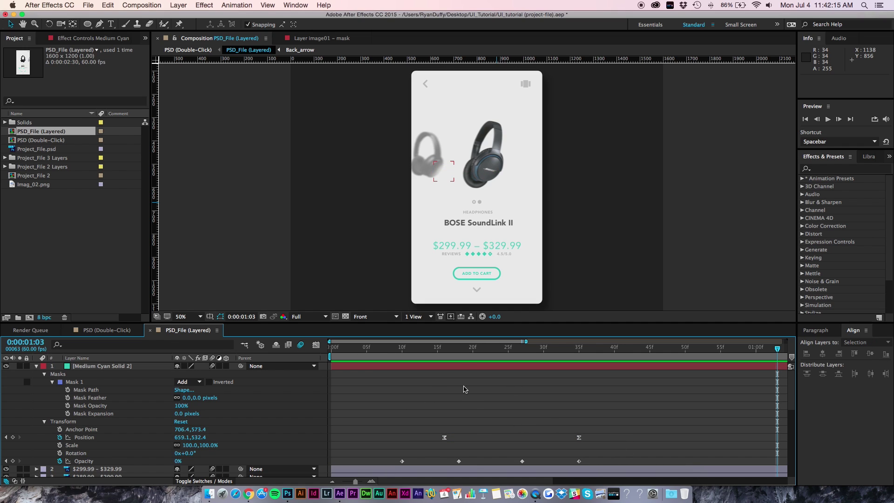
{"action": "left_click", "coordinate": [444, 350]}
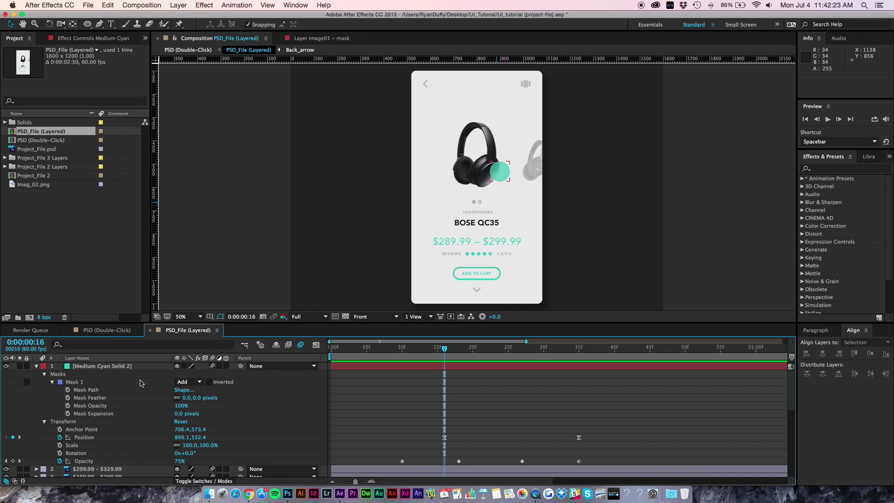
{"action": "left_click", "coordinate": [76, 382]}
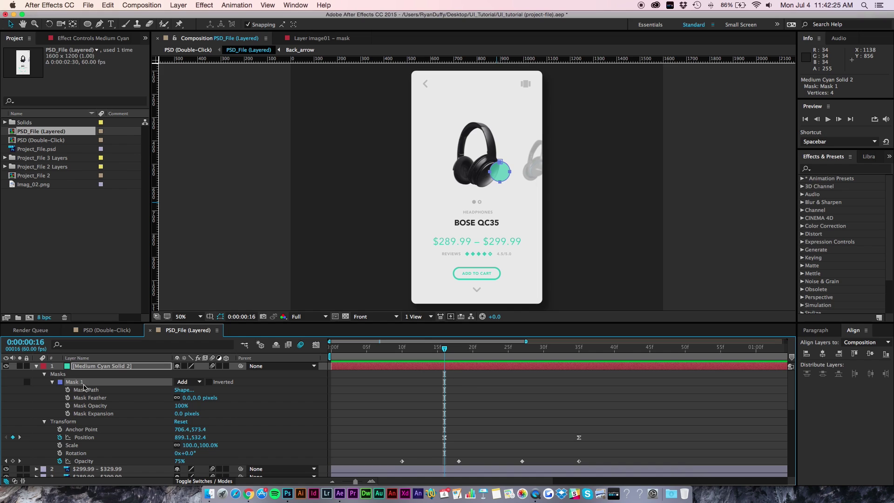
{"action": "left_click", "coordinate": [88, 391]}
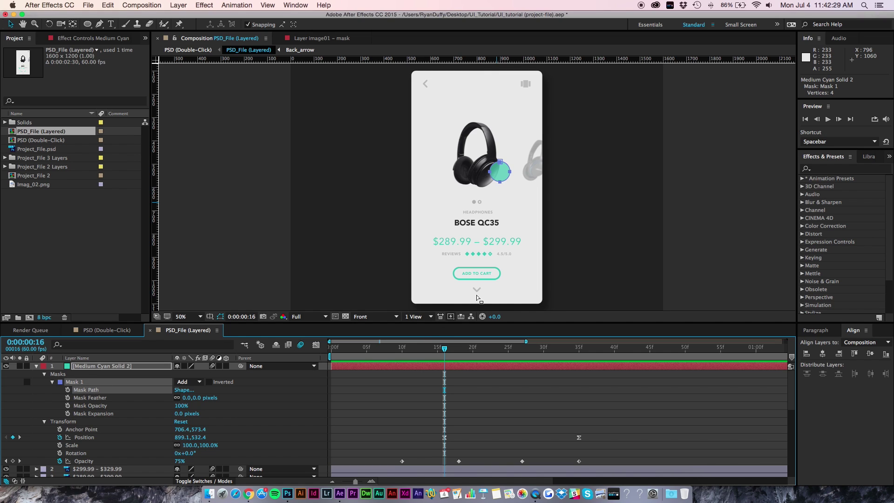
{"action": "key", "text": "period"}
{"action": "left_click_drag", "start_coordinate": [545, 153], "coordinate": [528, 184]}
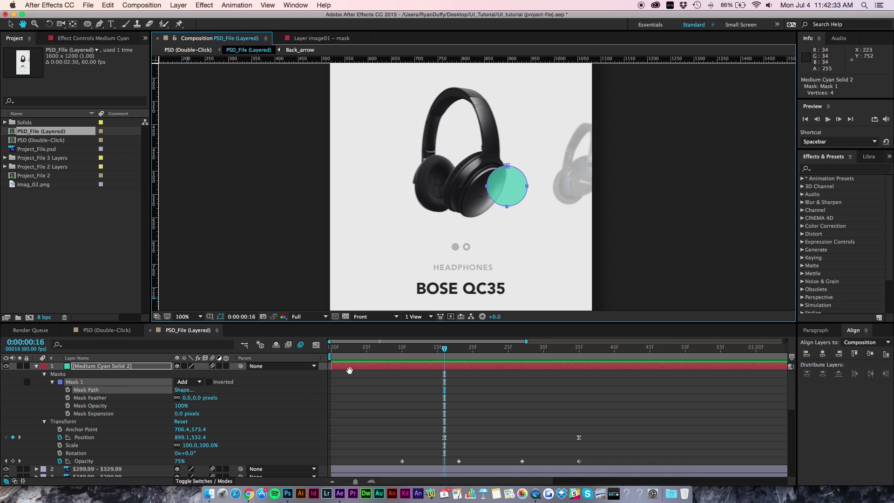
{"action": "left_click_drag", "start_coordinate": [409, 354], "coordinate": [454, 353]}
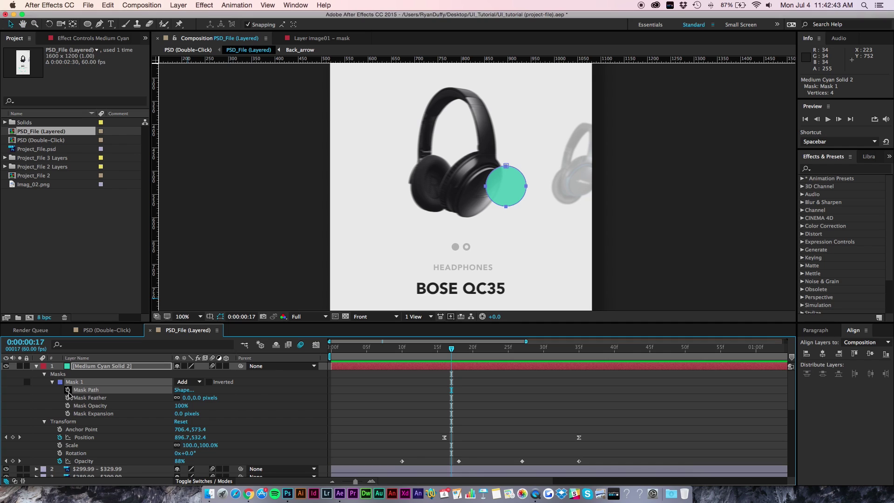
{"action": "left_click", "coordinate": [67, 389]}
At 0:00:00:20, stretch the mask's trailing vertex away from the swipe direction into a teardrop and preview the deformation
{"action": "left_click", "coordinate": [473, 351]}
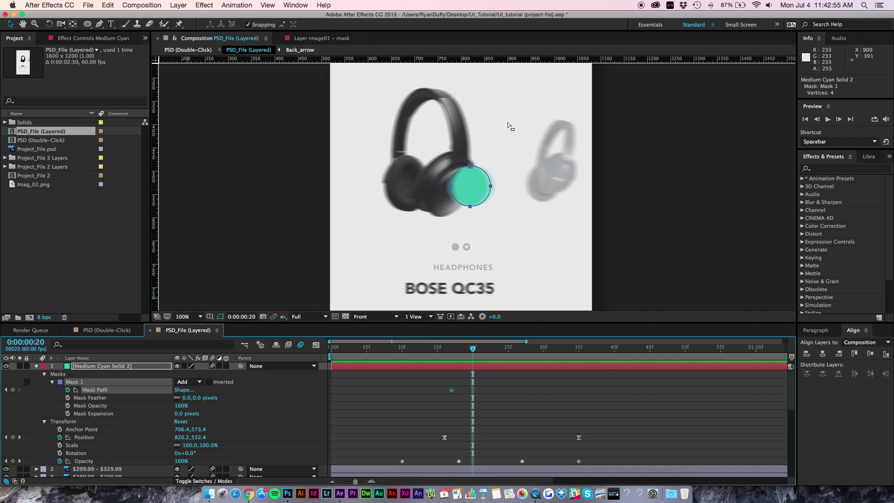
{"action": "double_click", "coordinate": [490, 186]}
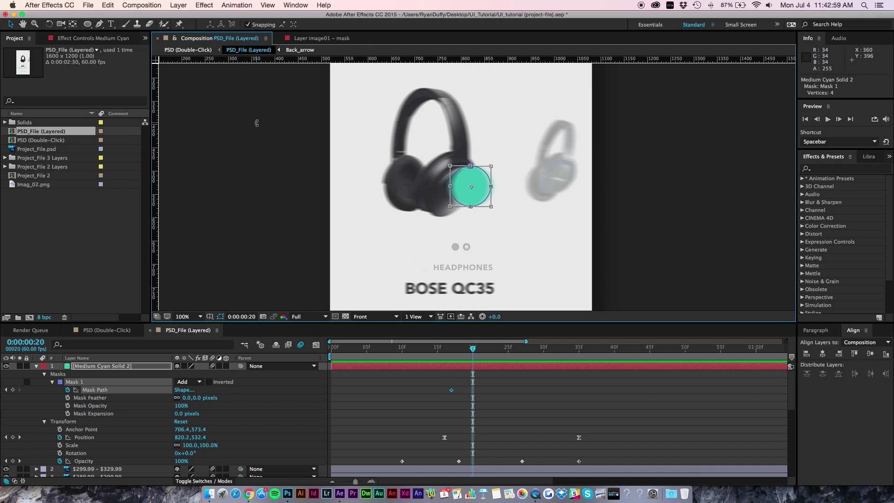
{"action": "left_click", "coordinate": [391, 399]}
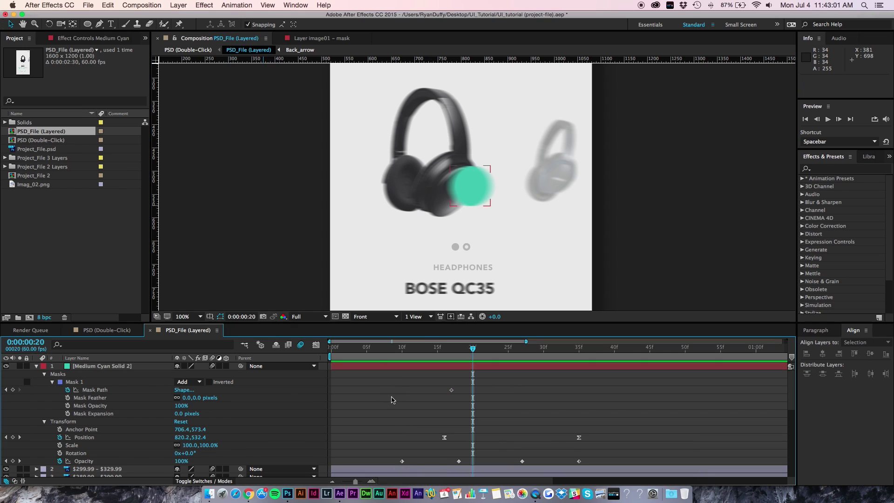
{"action": "left_click", "coordinate": [100, 24]}
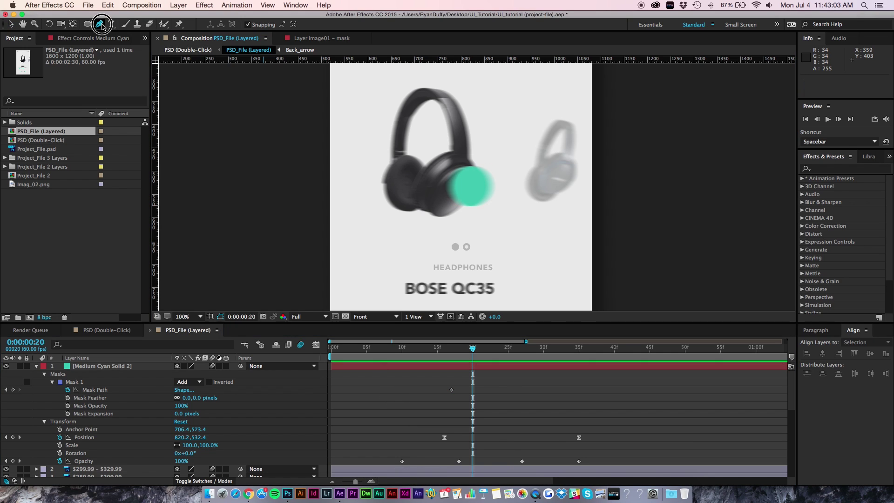
{"action": "left_click_drag", "start_coordinate": [102, 24], "coordinate": [124, 61]}
{"action": "left_click", "coordinate": [87, 366]}
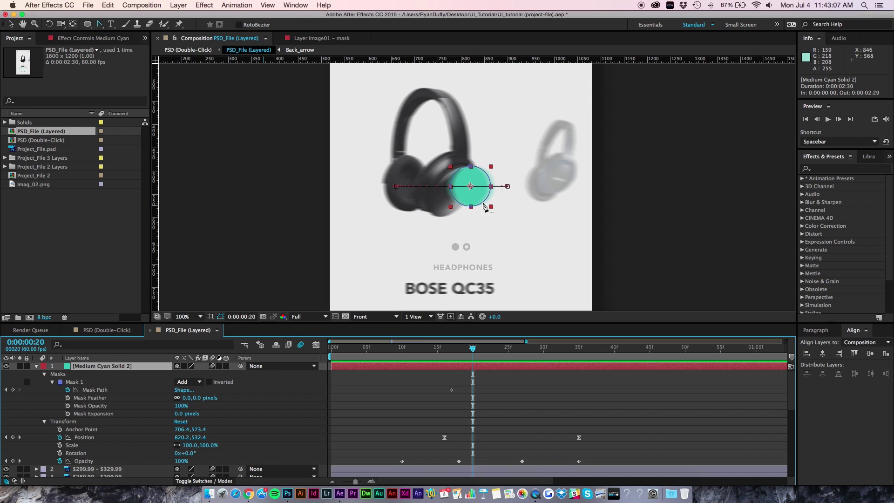
{"action": "left_click", "coordinate": [491, 187]}
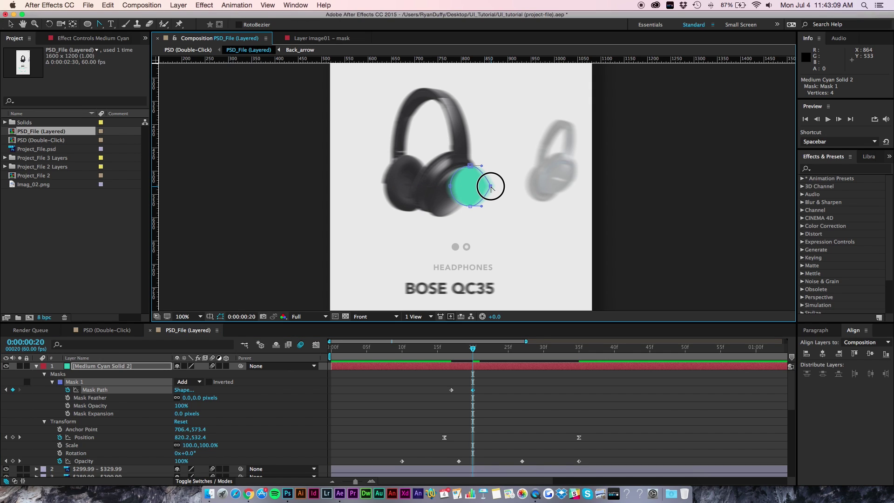
{"action": "mouse_move", "coordinate": [492, 187]}
{"action": "left_mouse_down"}
{"action": "mouse_move", "coordinate": [493, 168]}
{"action": "mouse_move", "coordinate": [495, 177]}
{"action": "mouse_move", "coordinate": [480, 180]}
{"action": "mouse_move", "coordinate": [492, 189]}
{"action": "left_mouse_up"}
{"action": "key", "text": "super+z"}
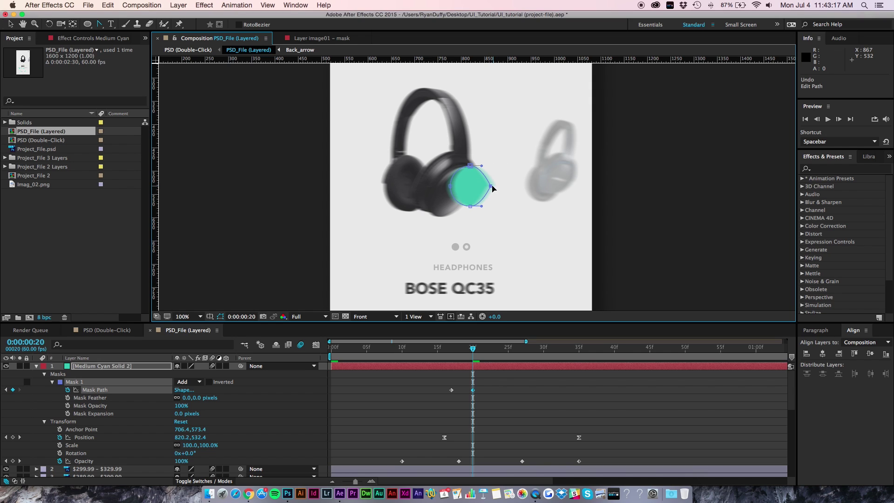
{"action": "key", "text": "shift+Right"}
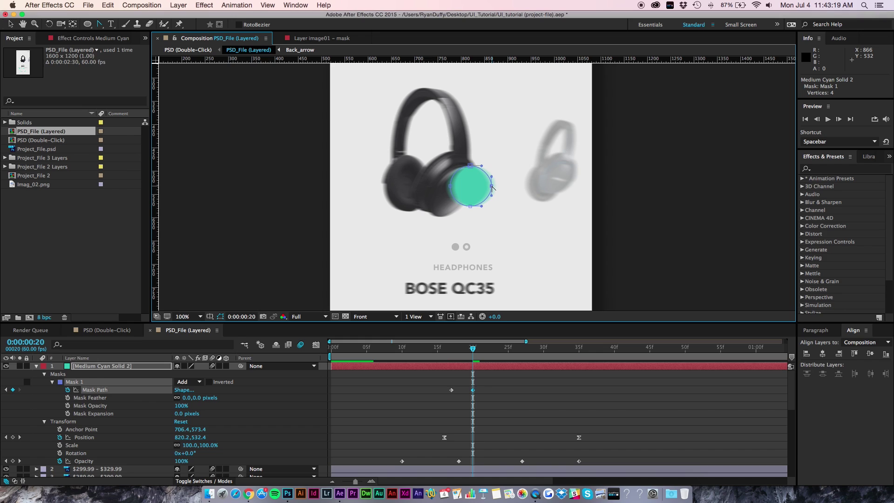
{"action": "key", "text": "shift+Right"}
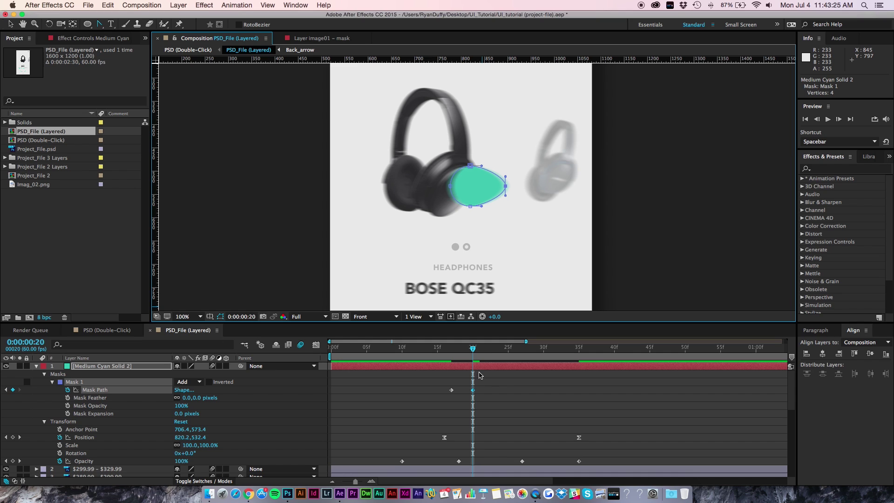
{"action": "left_click_drag", "start_coordinate": [472, 353], "coordinate": [412, 357]}
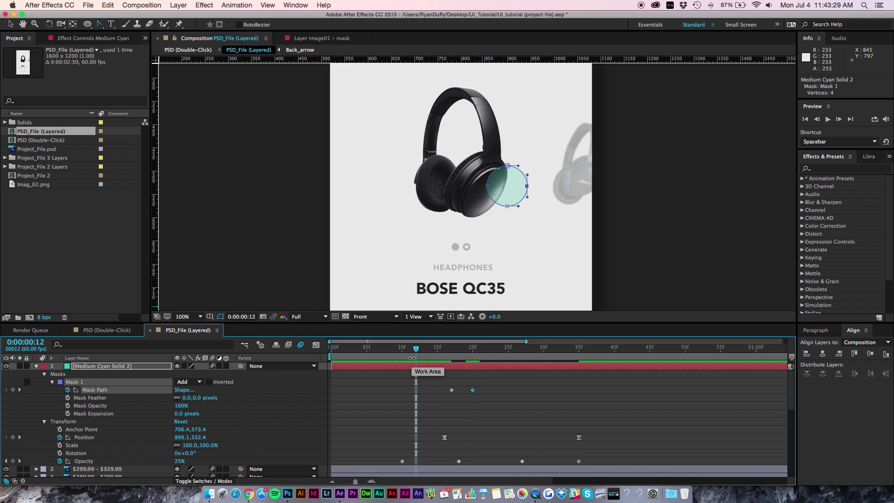
{"action": "key", "text": "space"}
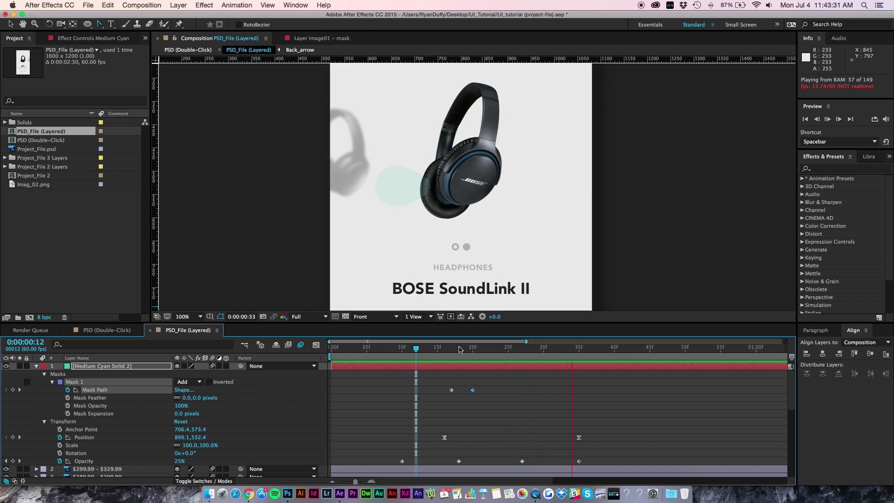
Copy the round Mask Path keyframe from 0:00:00:17 to 0:00:00:24 and preview the shape's return to a circle
{"action": "left_click_drag", "start_coordinate": [409, 353], "coordinate": [454, 405]}
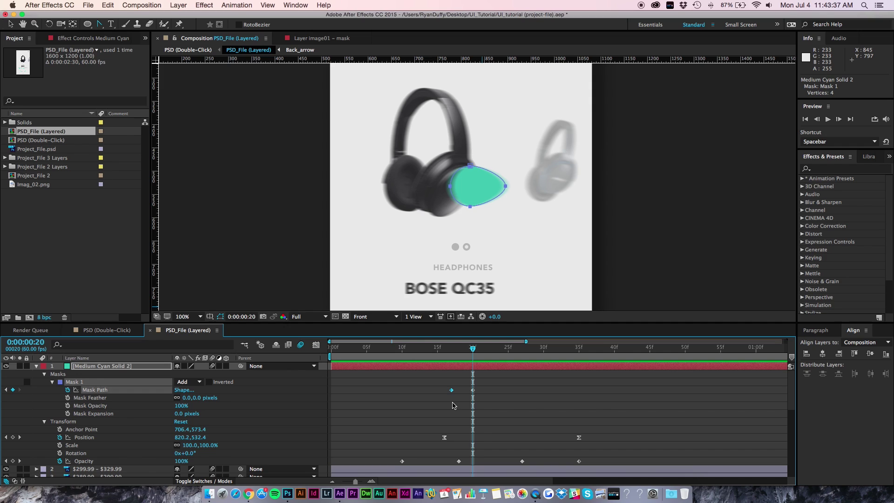
{"action": "key", "text": "cmd+c"}
{"action": "left_click_drag", "start_coordinate": [478, 350], "coordinate": [501, 353]}
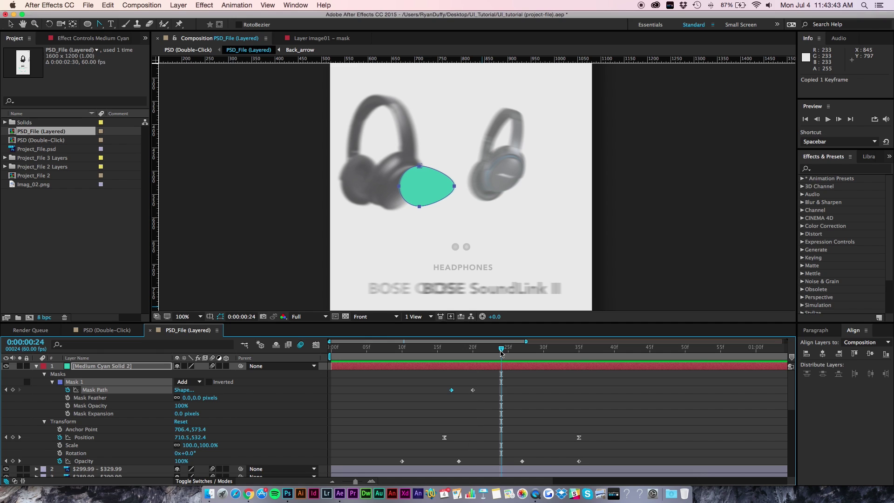
{"action": "key", "text": "cmd+v"}
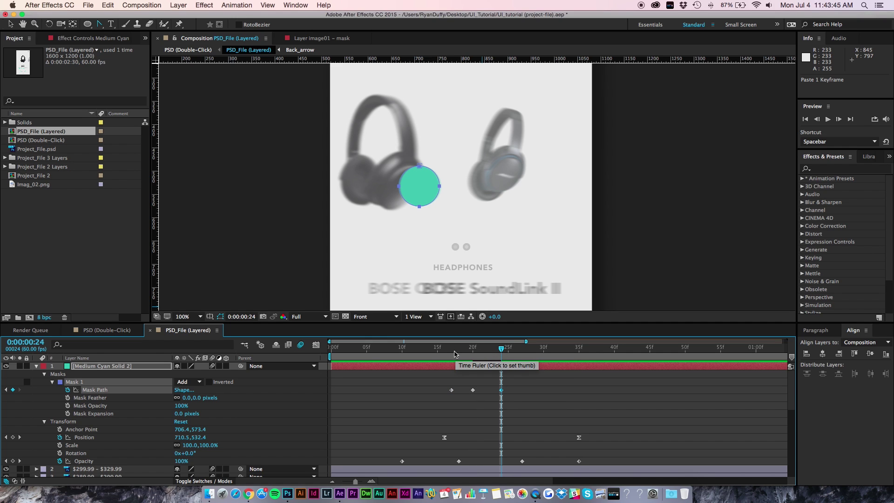
{"action": "left_click_drag", "start_coordinate": [456, 354], "coordinate": [427, 354]}
{"action": "key", "text": "space"}
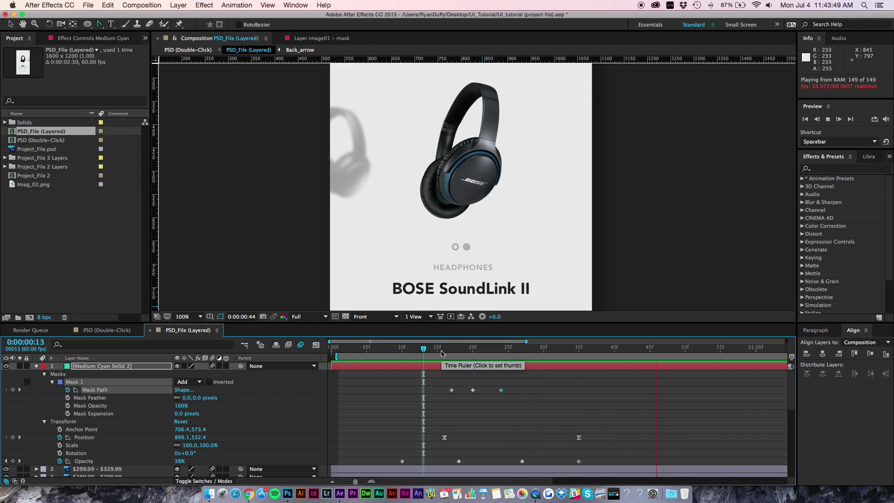
{"action": "key", "text": "space"}
{"action": "left_click_drag", "start_coordinate": [348, 358], "coordinate": [330, 358]}
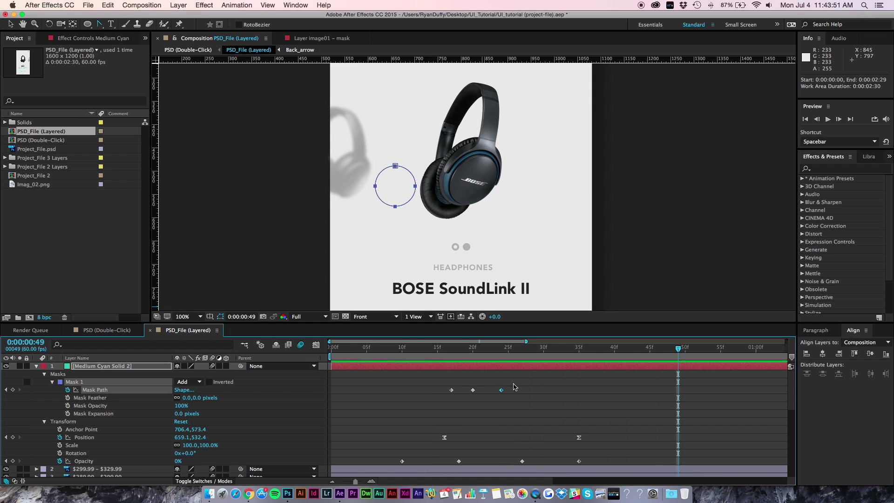
Move the last Mask Path keyframe to 0:00:00:27 and preview the slower return to a circle
{"action": "left_click_drag", "start_coordinate": [502, 391], "coordinate": [522, 391]}
{"action": "left_click", "coordinate": [422, 350]}
{"action": "key", "text": "space"}
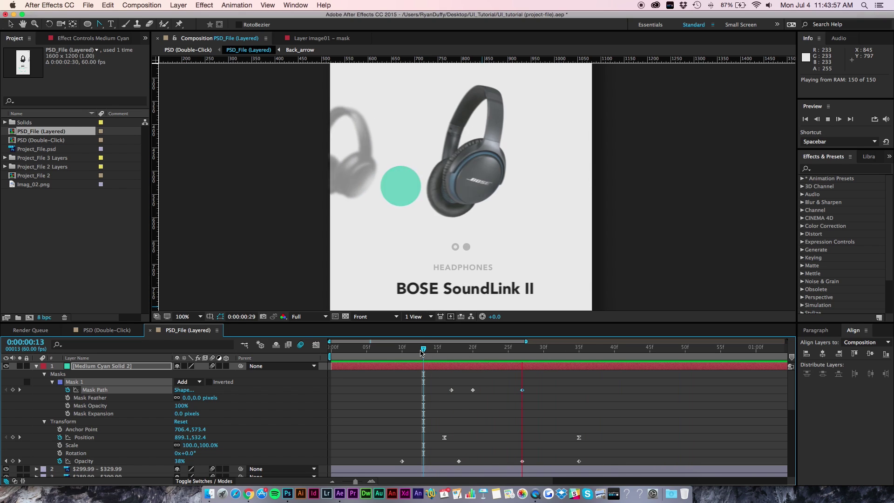
{"action": "key", "text": "space"}
Ease the Mask Path keyframes at 0:00:00:20 and 0:00:00:27 in the speed graph, undo the excess handle adjustments, and preview
{"action": "left_click_drag", "start_coordinate": [538, 402], "coordinate": [458, 373]}
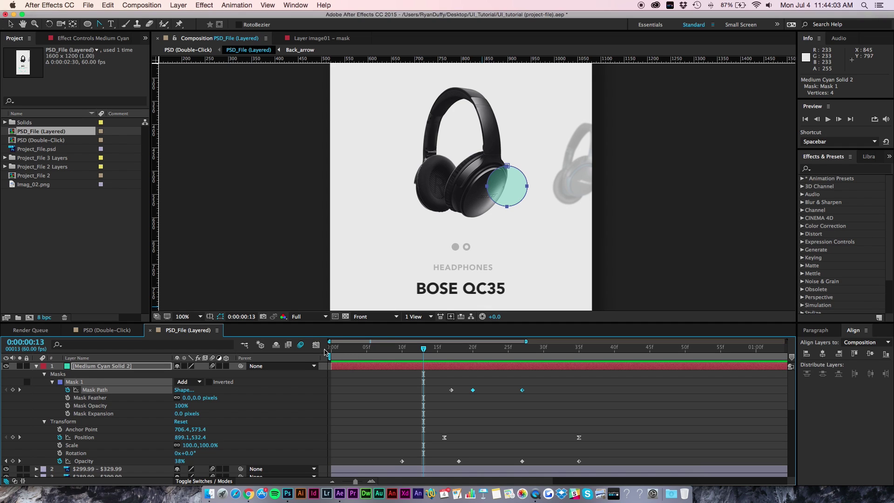
{"action": "left_click", "coordinate": [320, 347]}
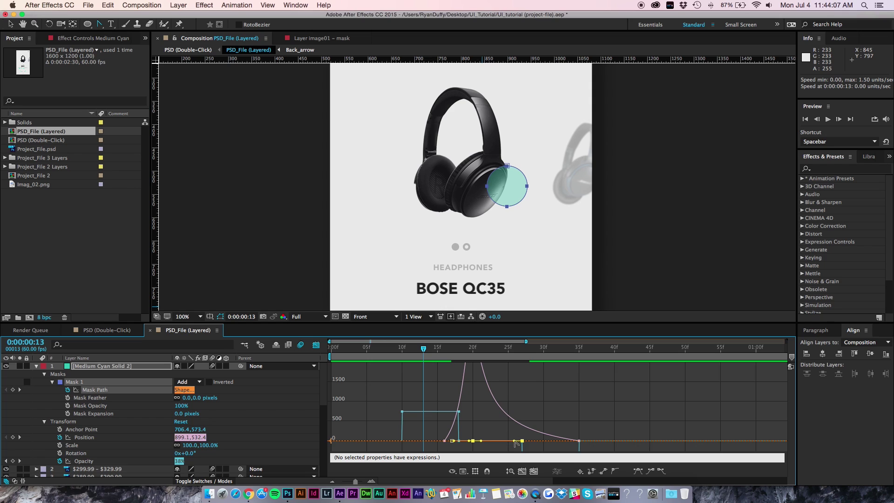
{"action": "key", "text": "v"}
{"action": "left_click_drag", "start_coordinate": [514, 442], "coordinate": [509, 434]}
{"action": "key", "text": "super+z"}
{"action": "key", "text": "super+z"}
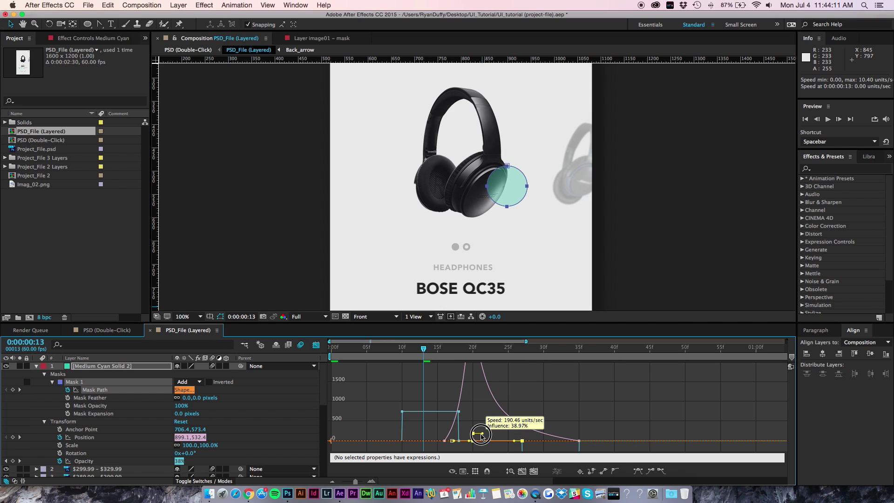
{"action": "left_click", "coordinate": [316, 345]}
{"action": "key", "text": "space"}
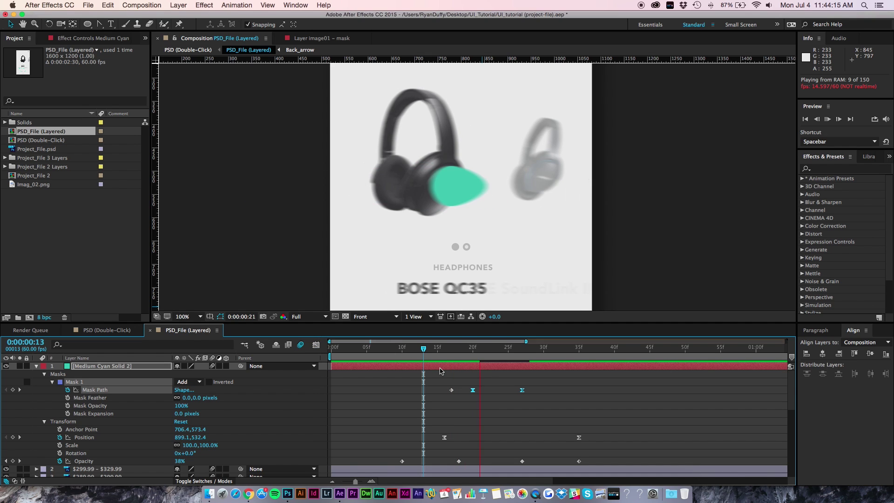
{"action": "key", "text": "space"}
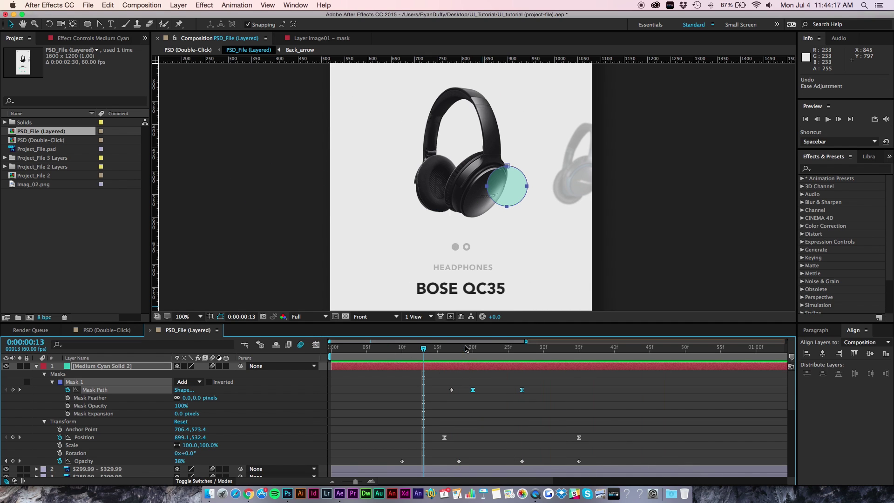
Preview the eased touch swipe, fit the whole composition in the view, and replay it to check the cursor at full-screen scale
{"action": "key", "text": "space"}
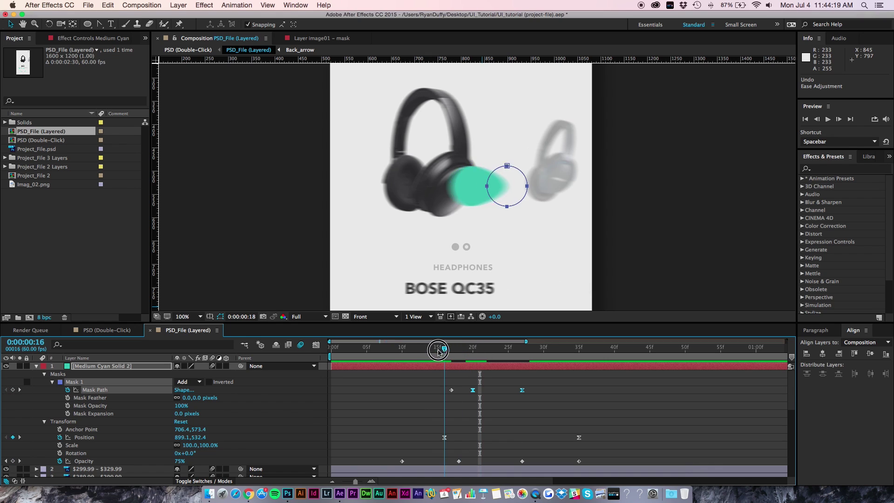
{"action": "left_click", "coordinate": [418, 350]}
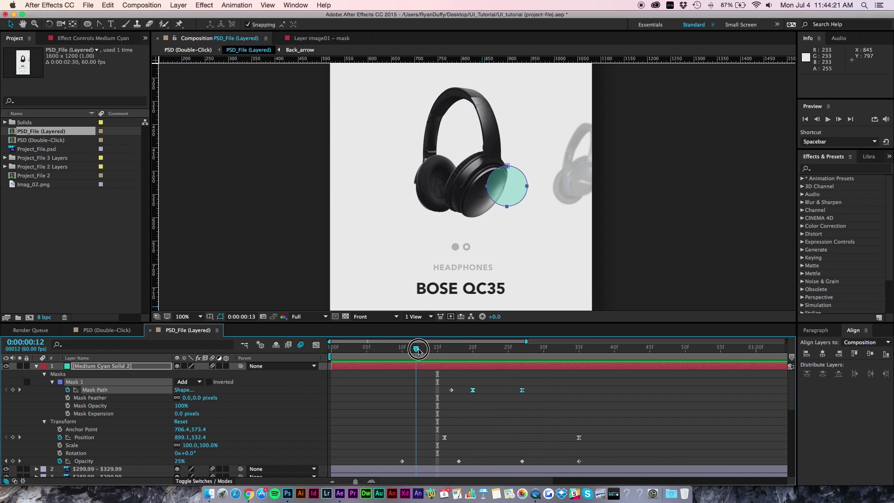
{"action": "left_click", "coordinate": [430, 349]}
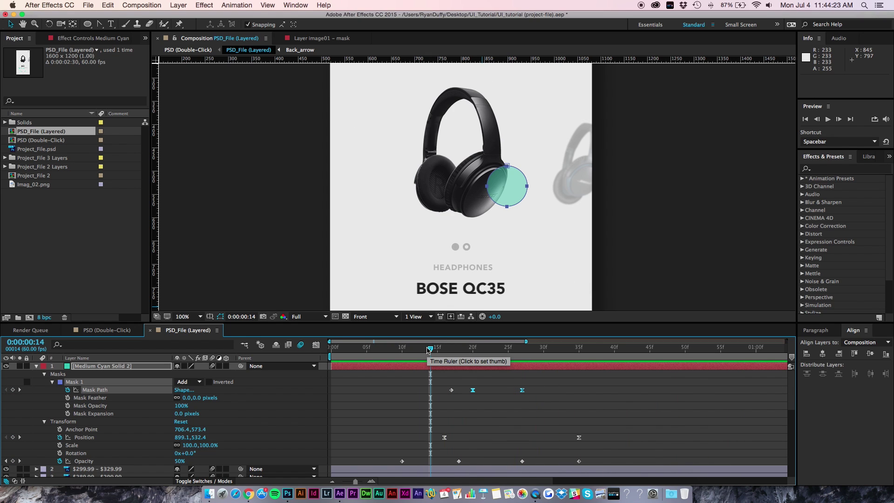
{"action": "left_click", "coordinate": [189, 317]}
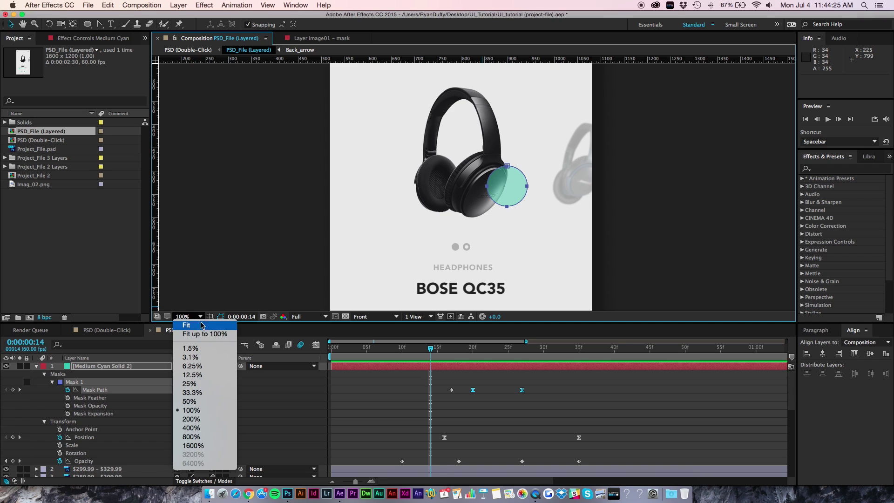
{"action": "left_click", "coordinate": [205, 331]}
{"action": "key", "text": "space"}
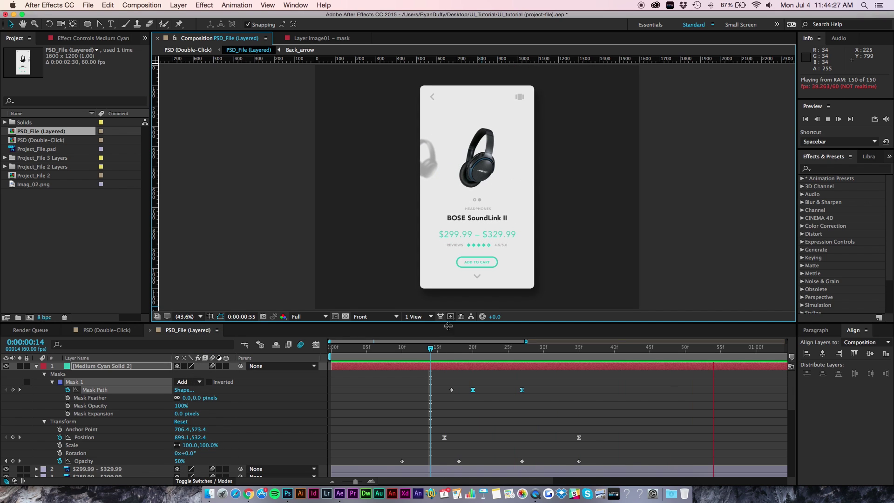
{"action": "left_click", "coordinate": [423, 350]}
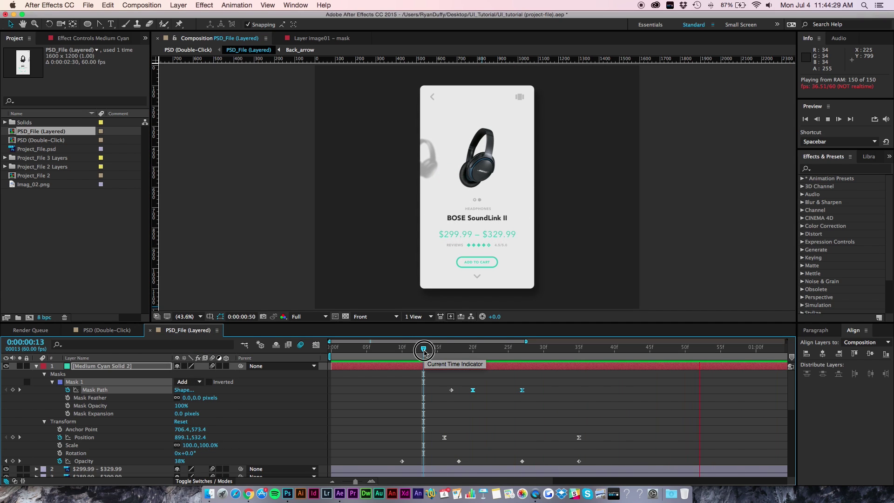
{"action": "left_click_drag", "start_coordinate": [424, 350], "coordinate": [383, 353]}
{"action": "key", "text": "space"}
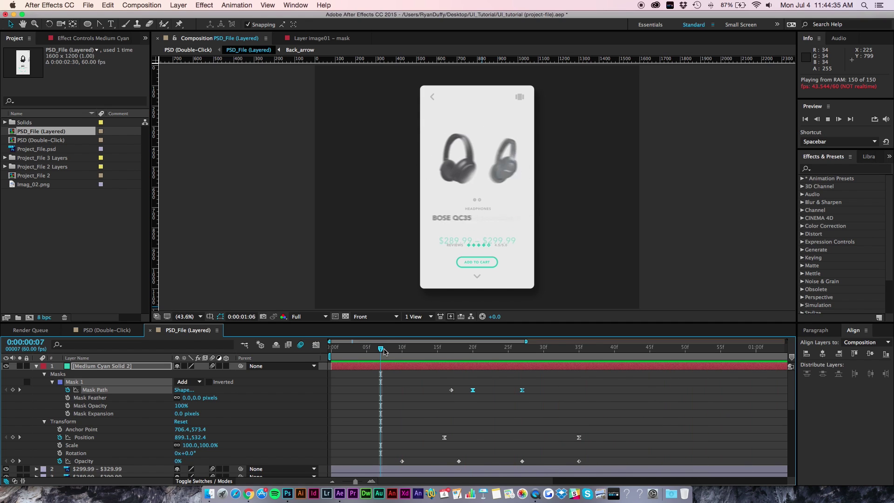
Play the full animation from 0:00:00:00, examine the return swipe's timing after 0:00:01:00, and go back to the first frame
{"action": "left_click_drag", "start_coordinate": [383, 352], "coordinate": [315, 359]}
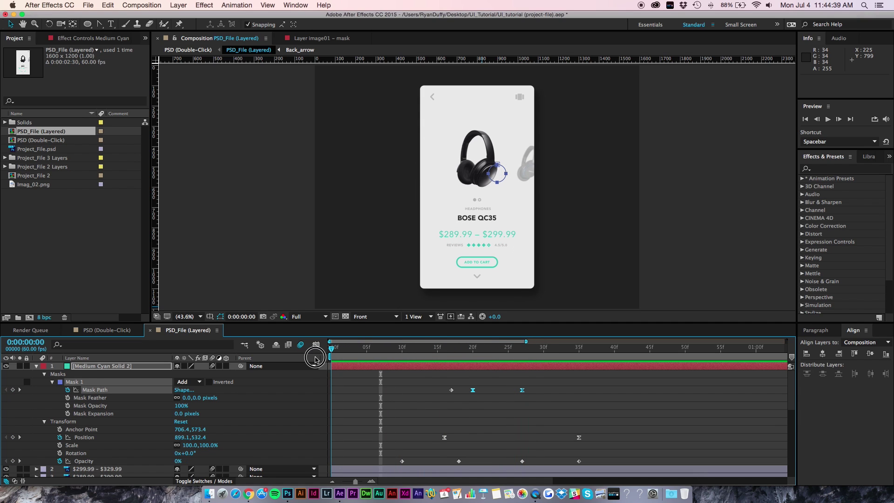
{"action": "key", "text": "space"}
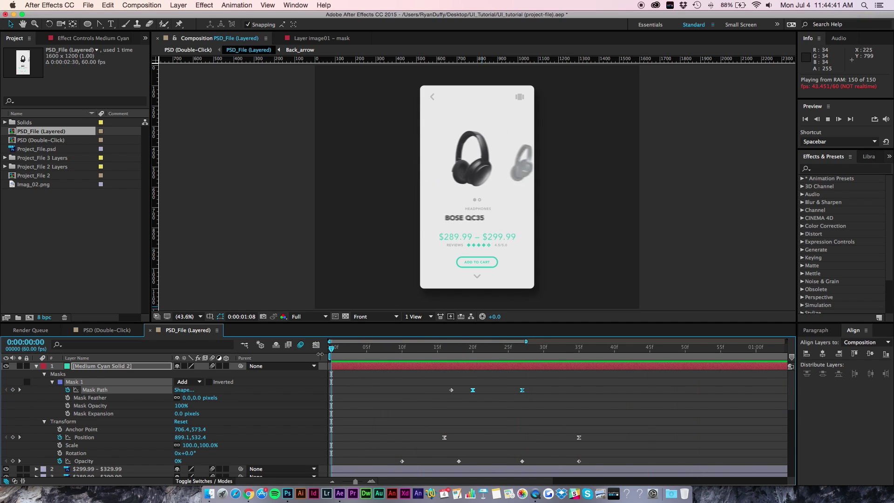
{"action": "key", "text": "space"}
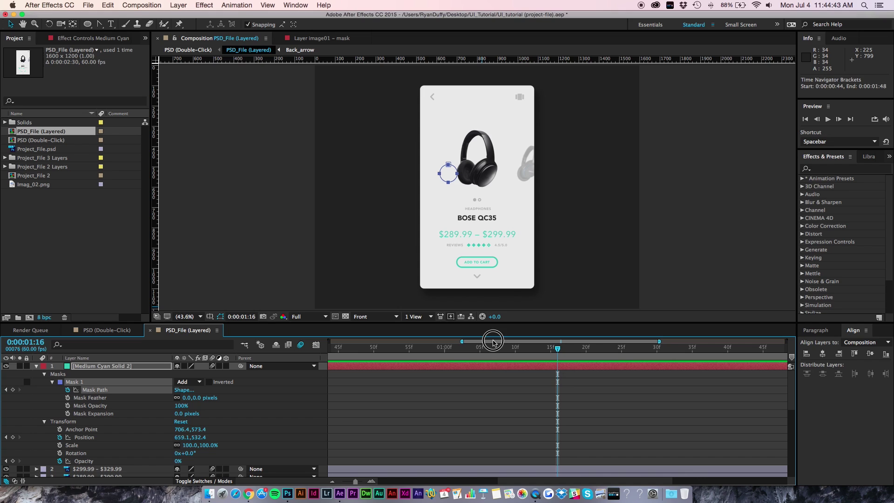
{"action": "left_click_drag", "start_coordinate": [493, 342], "coordinate": [346, 337]}
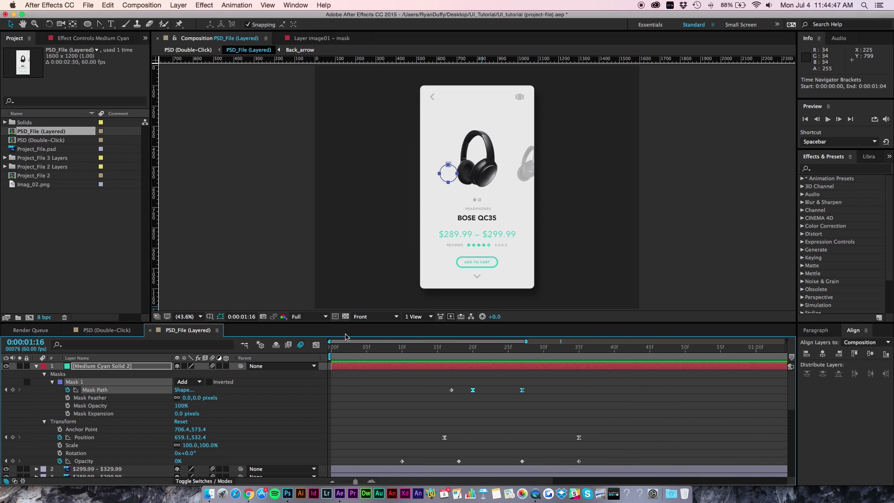
{"action": "left_click", "coordinate": [479, 349]}
{"action": "key", "text": "space"}
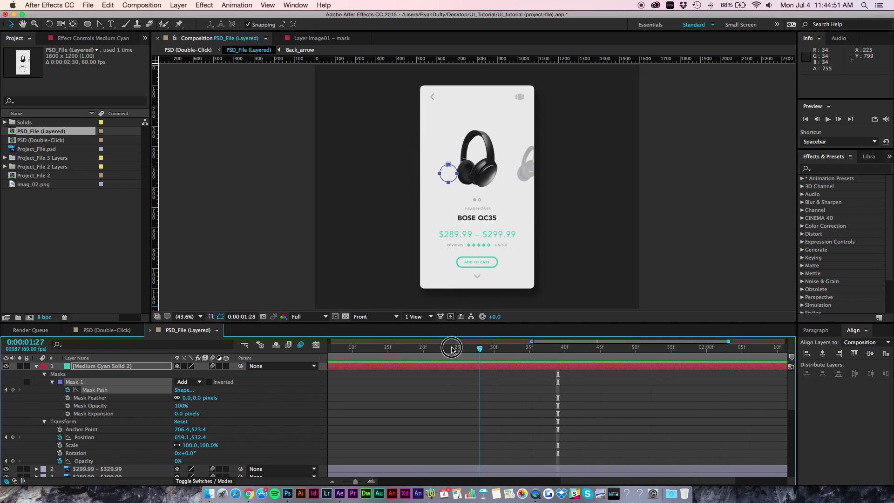
{"action": "left_click", "coordinate": [273, 349]}
{"action": "key", "text": "Home"}
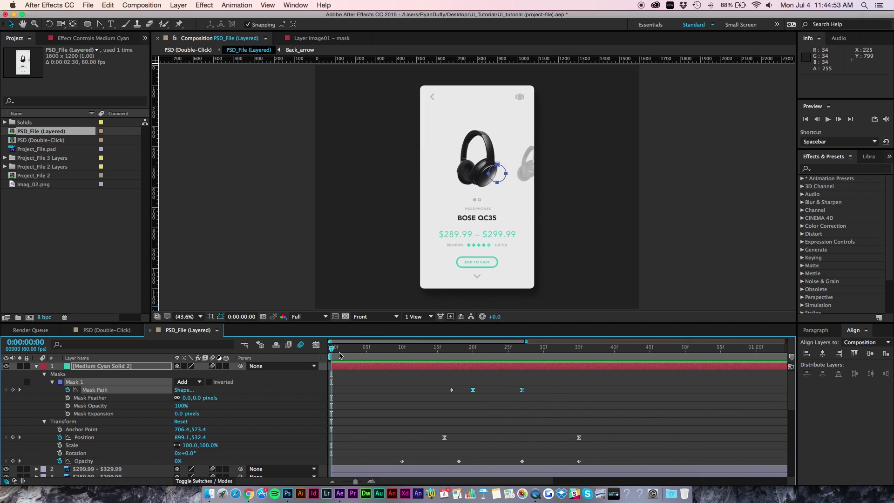
Copy all Mask Path, Position and Opacity keyframes of the cyan cursor layer and paste them at 0:00:01:02
{"action": "left_click", "coordinate": [366, 369]}
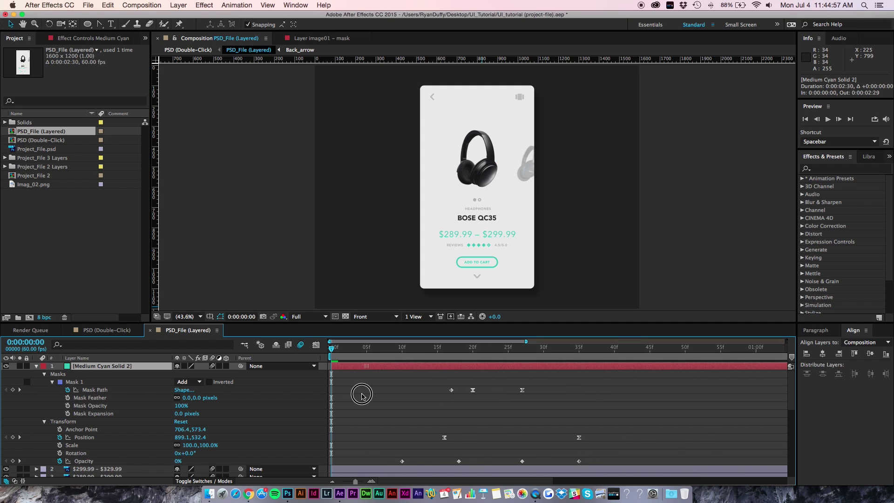
{"action": "left_click_drag", "start_coordinate": [391, 382], "coordinate": [625, 464]}
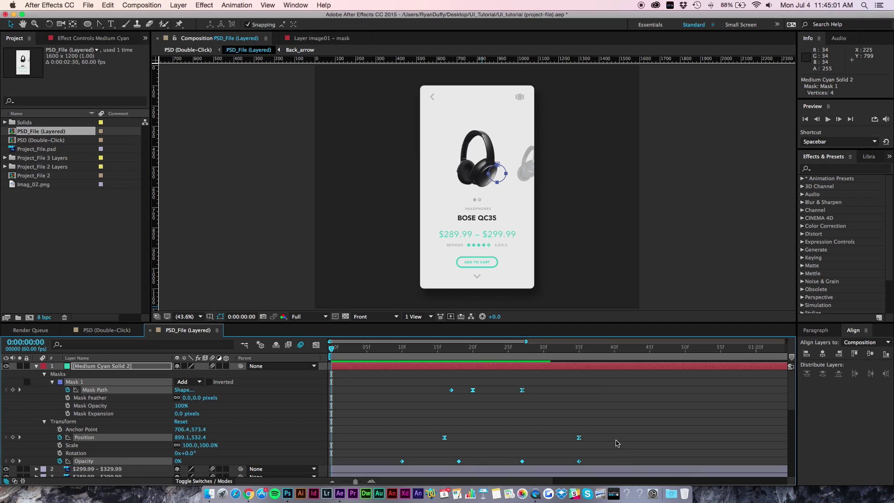
{"action": "key", "text": "super+c"}
{"action": "left_click_drag", "start_coordinate": [601, 349], "coordinate": [713, 354]}
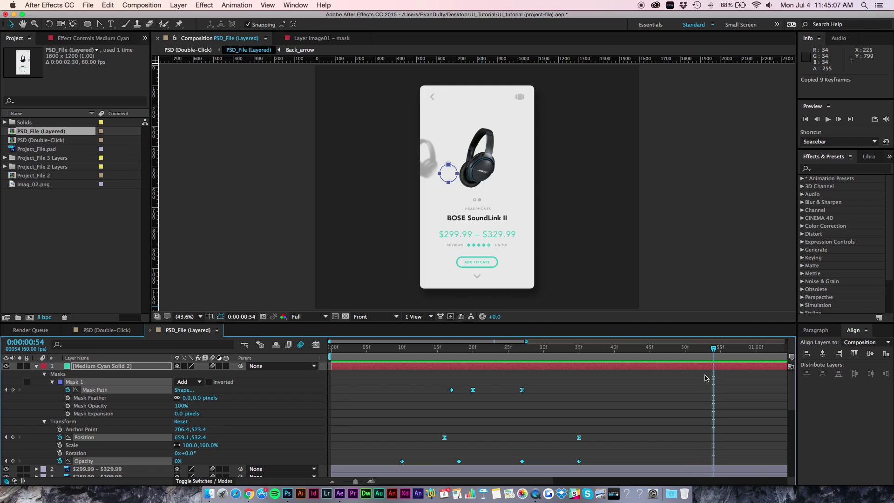
{"action": "scroll", "coordinate": [612, 475], "scroll_direction": "right", "scroll_amount": 5}
{"action": "scroll", "coordinate": [612, 475], "scroll_direction": "right", "scroll_amount": 2}
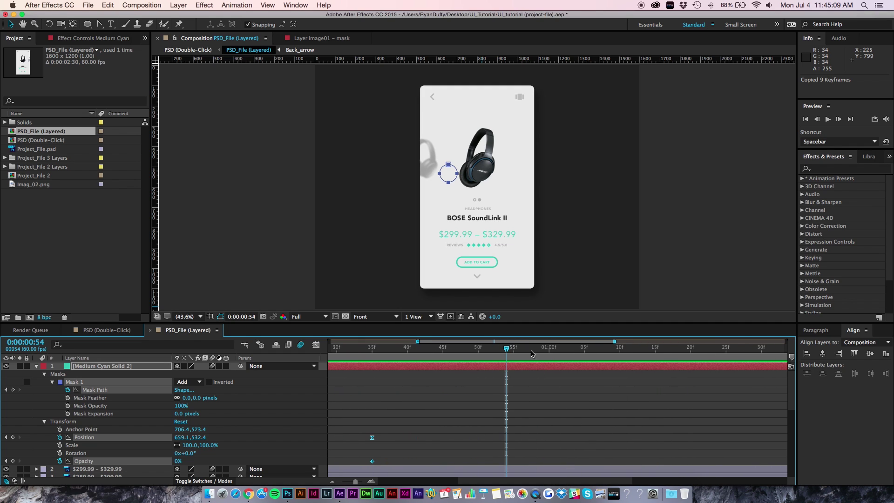
{"action": "left_click_drag", "start_coordinate": [523, 353], "coordinate": [563, 349]}
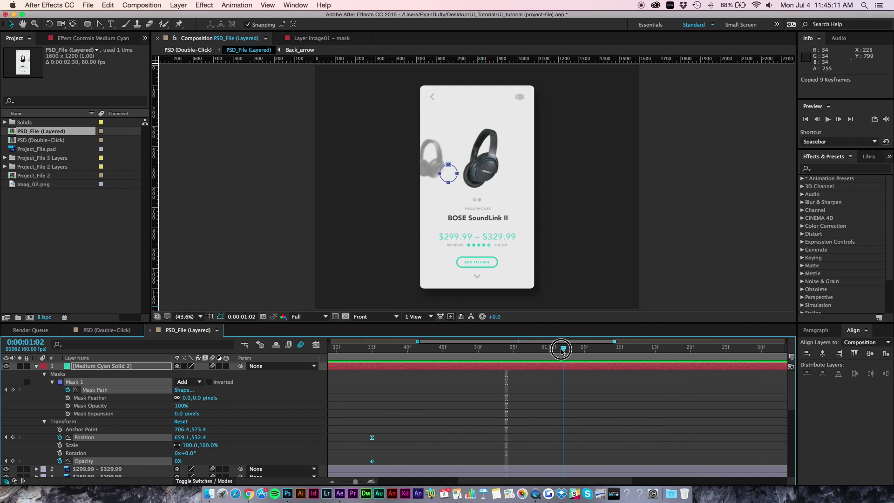
{"action": "key", "text": "super+v"}
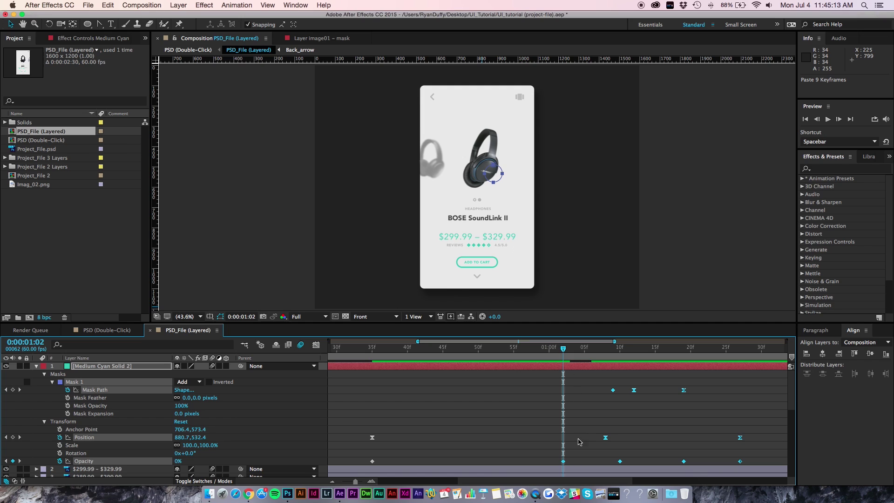
Time-reverse the pasted keyframes, move them earlier so the first pasted Mask Path keyframe sits at 0:00:01:03, and preview from 0:00:00:54
{"action": "right_click", "coordinate": [563, 463]}
{"action": "mouse_move", "coordinate": [619, 474]}
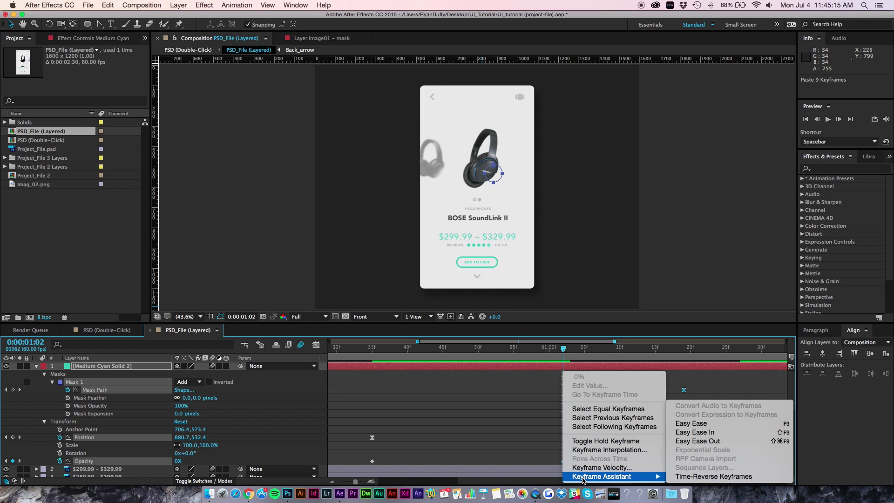
{"action": "left_click", "coordinate": [699, 474]}
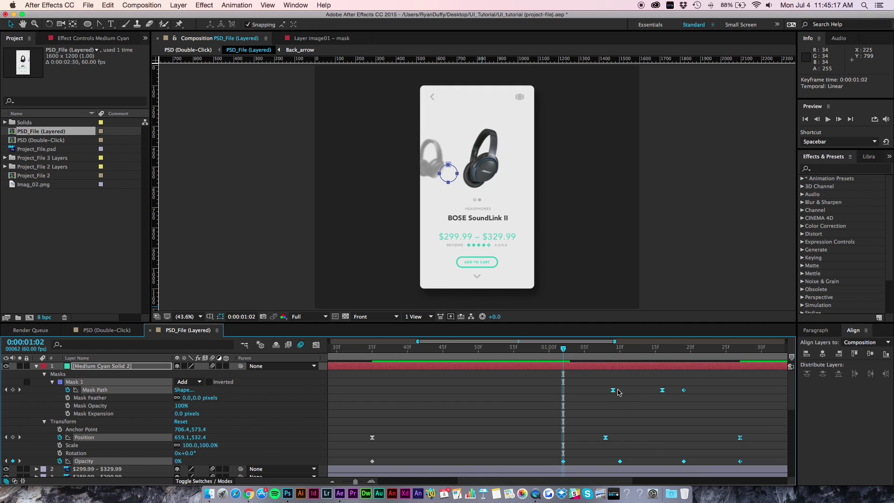
{"action": "left_click_drag", "start_coordinate": [614, 393], "coordinate": [571, 392]}
{"action": "left_click", "coordinate": [507, 349]}
{"action": "key", "text": "space"}
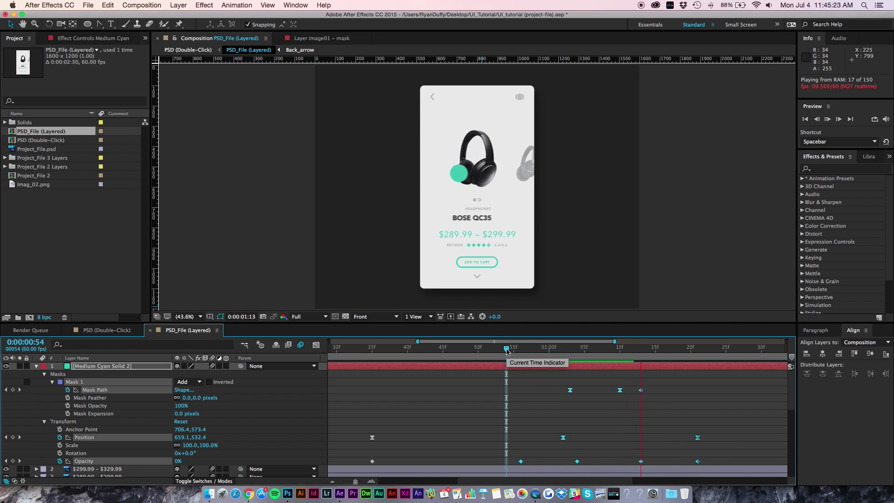
At 0:00:01:02, nudge the cursor's Position keyframe horizontally in 10-pixel increments to 719.1, 532.4
{"action": "left_click", "coordinate": [570, 350]}
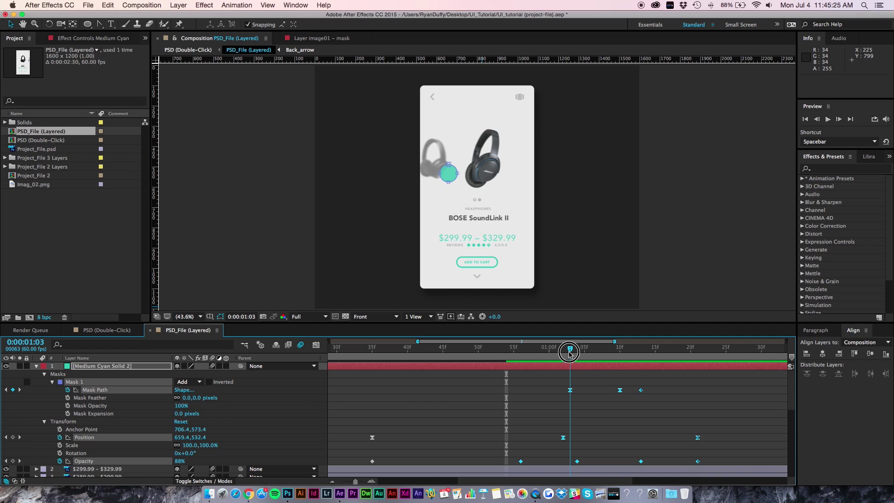
{"action": "left_click", "coordinate": [550, 420]}
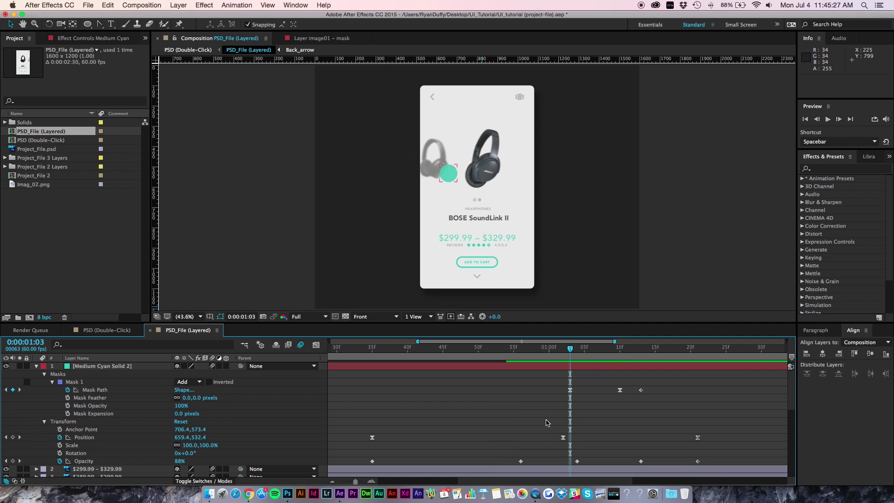
{"action": "left_click", "coordinate": [563, 350]}
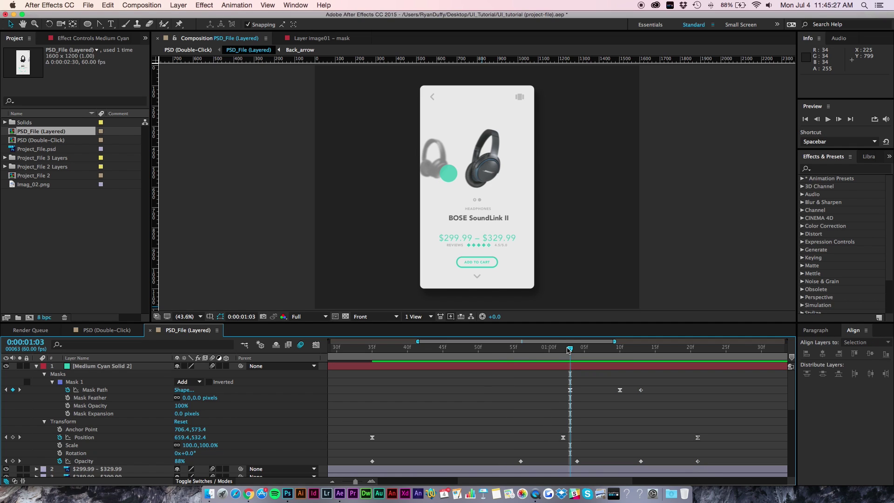
{"action": "left_click", "coordinate": [563, 439]}
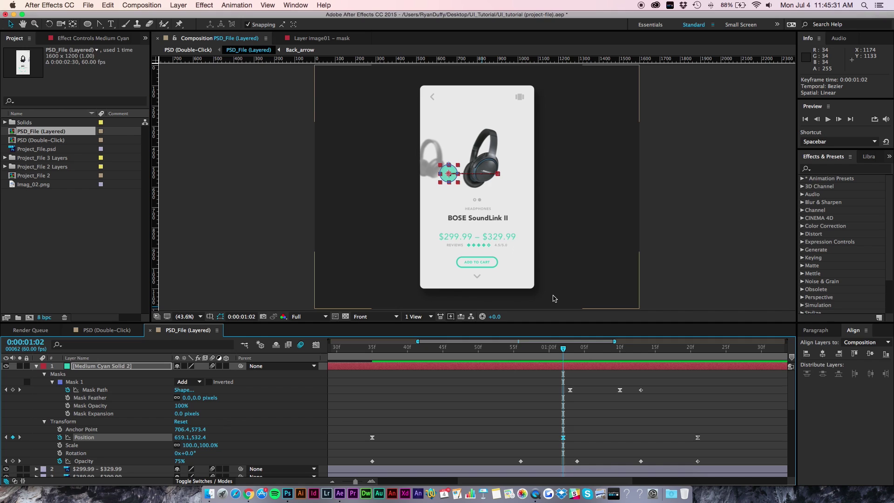
{"action": "key", "text": "shift+Right"}
{"action": "key", "text": "shift+Right"}
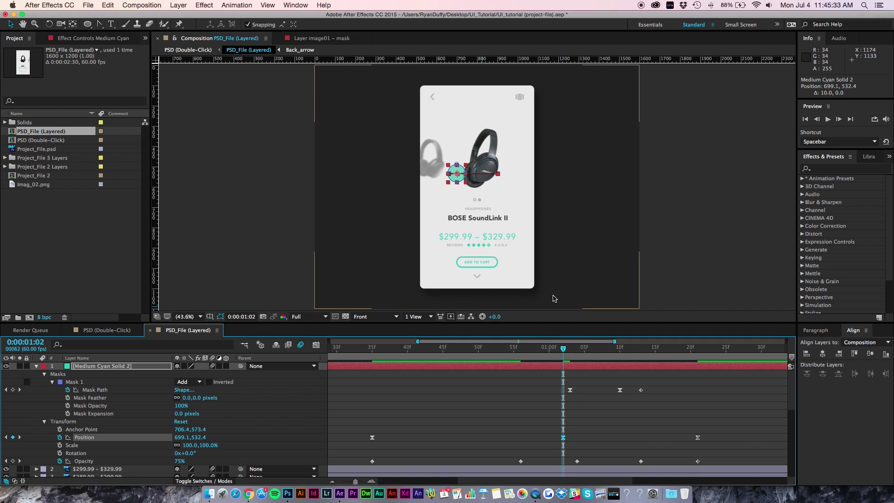
{"action": "key", "text": "shift+Right"}
{"action": "key", "text": "shift+Right"}
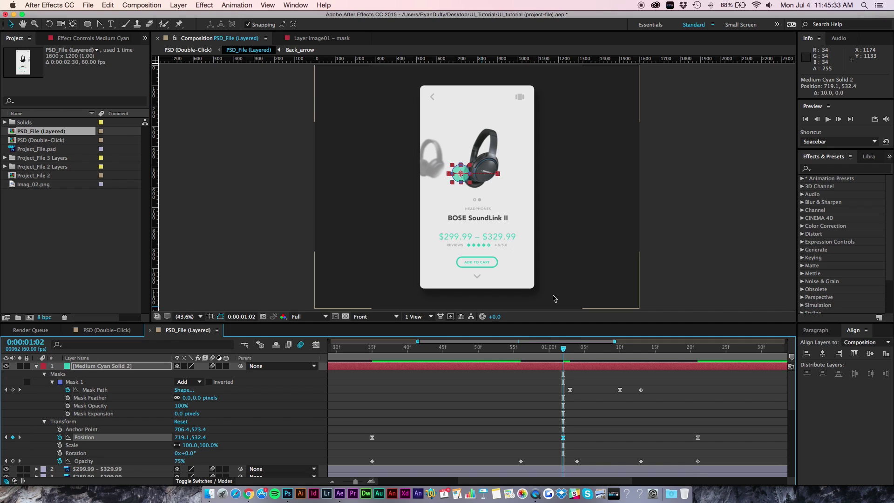
Shift the cursor's final Position keyframe at 0:00:01:21 horizontally to 939.1, 532.4
{"action": "left_click", "coordinate": [696, 356]}
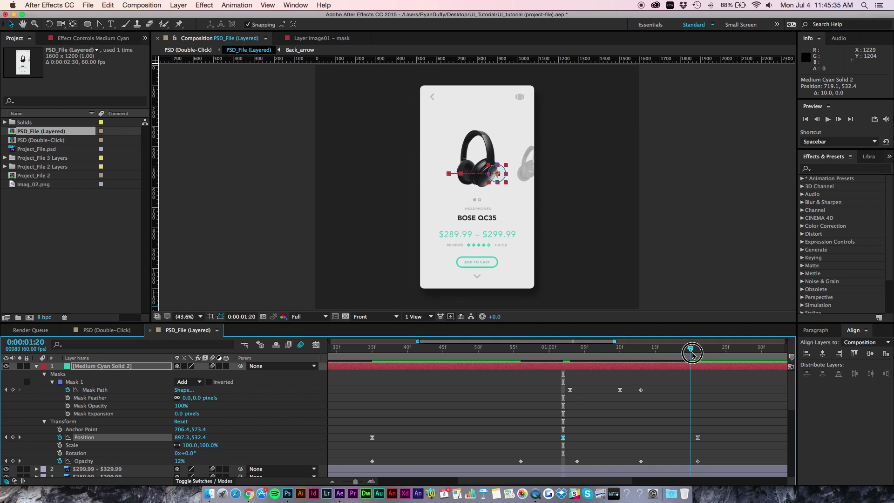
{"action": "left_click", "coordinate": [699, 439]}
{"action": "key", "text": "shift+Right"}
{"action": "key", "text": "shift+Right"}
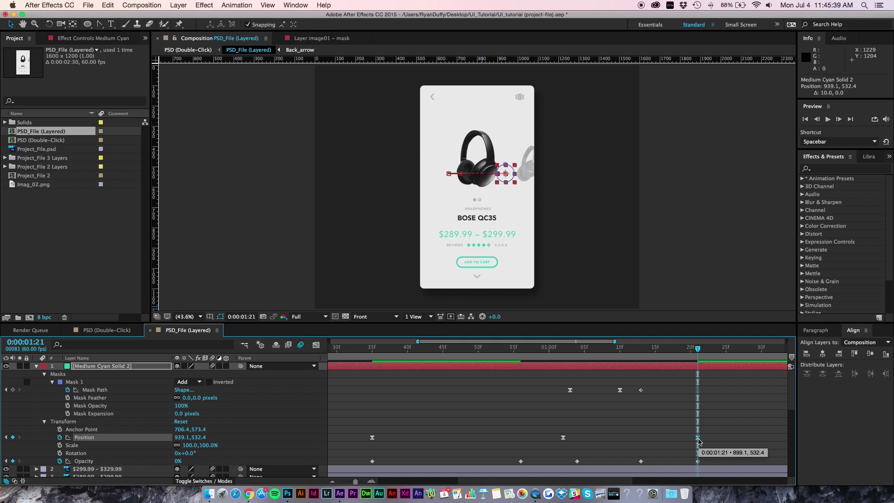
Shift the Position keyframe at 0:00:01:02 further to 739.1, 532.4 and preview the return swipe from 0:00:00:54
{"action": "left_click", "coordinate": [562, 352]}
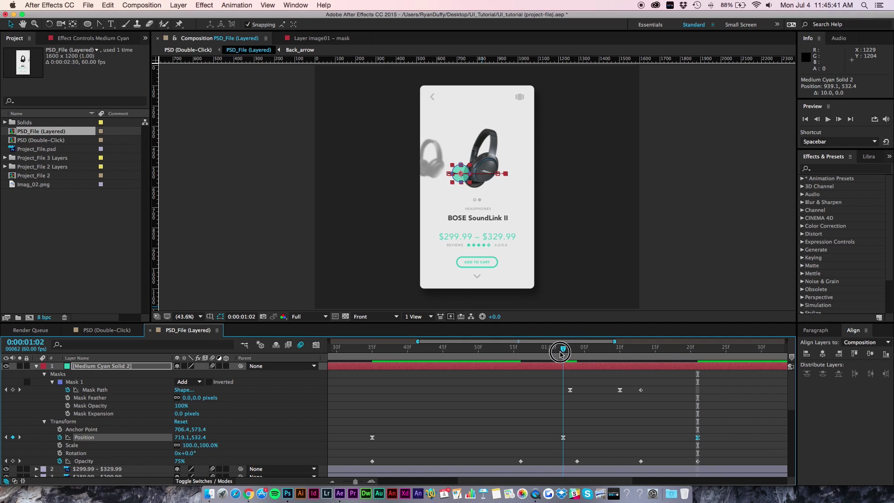
{"action": "left_click", "coordinate": [564, 439]}
{"action": "key", "text": "shift+Right"}
{"action": "key", "text": "shift+Right"}
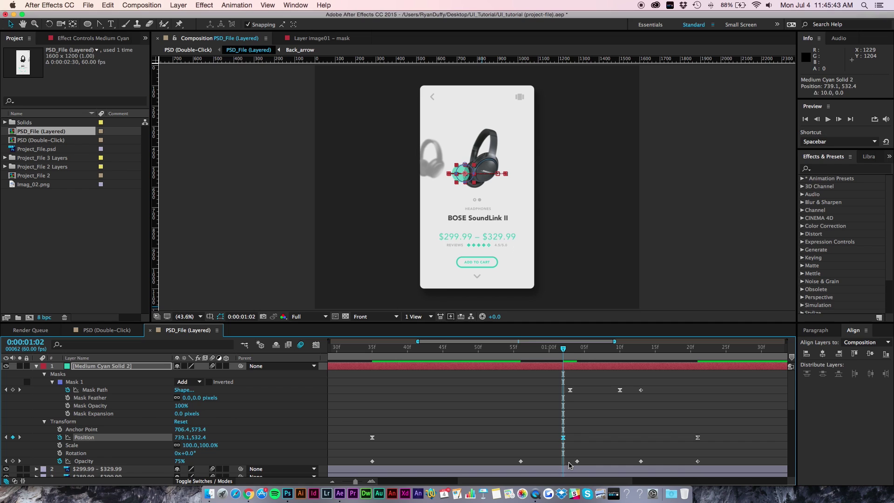
{"action": "left_click", "coordinate": [504, 348]}
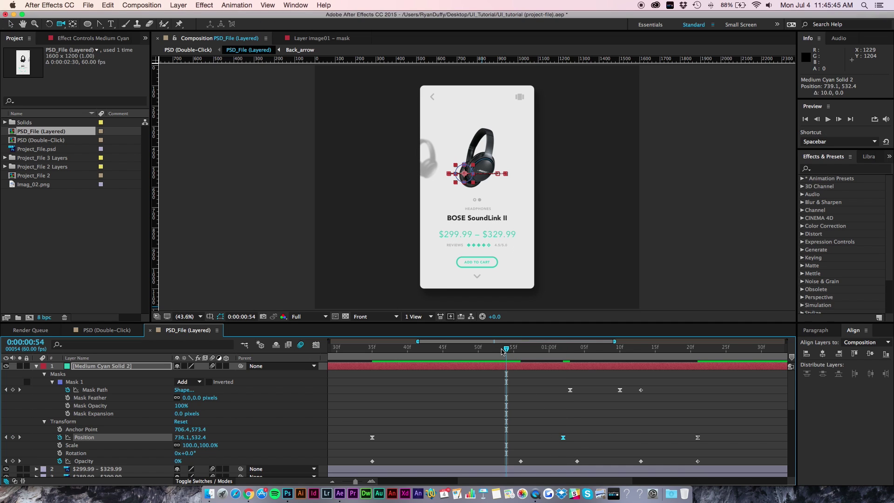
{"action": "key", "text": "space"}
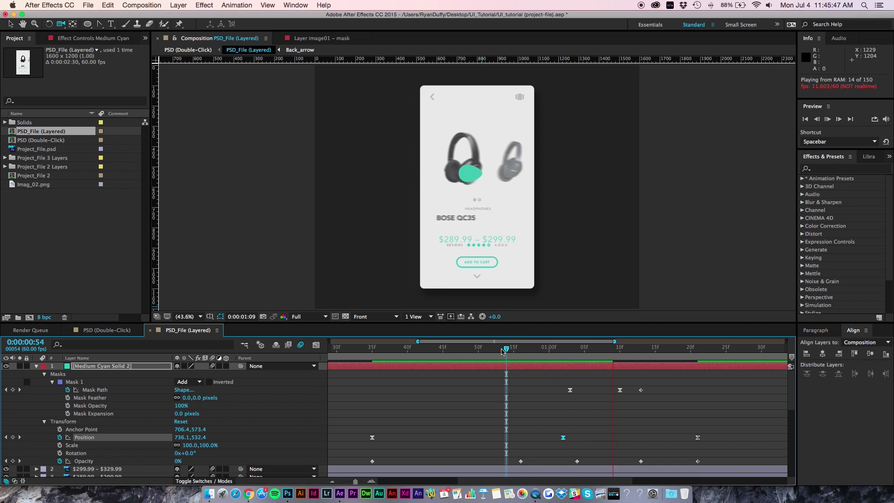
{"action": "key", "text": "space"}
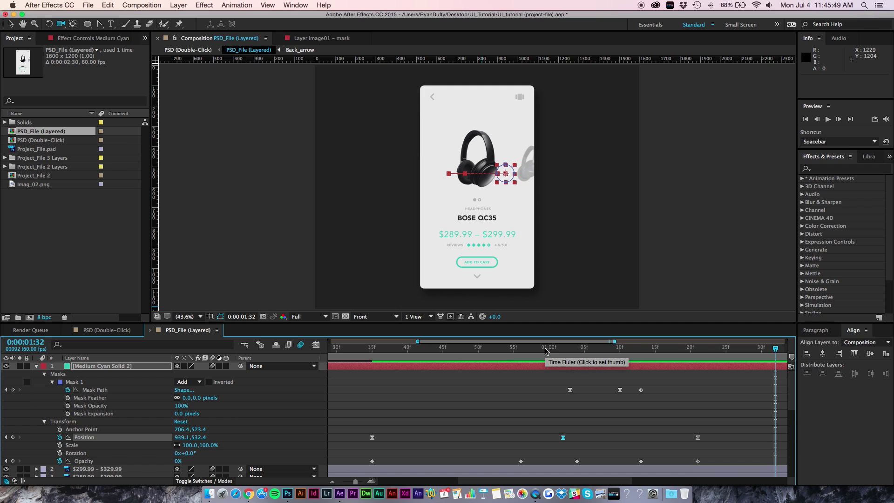
Preview the cursor's return swipe starting from 0:00:00:59
{"action": "left_click", "coordinate": [542, 355]}
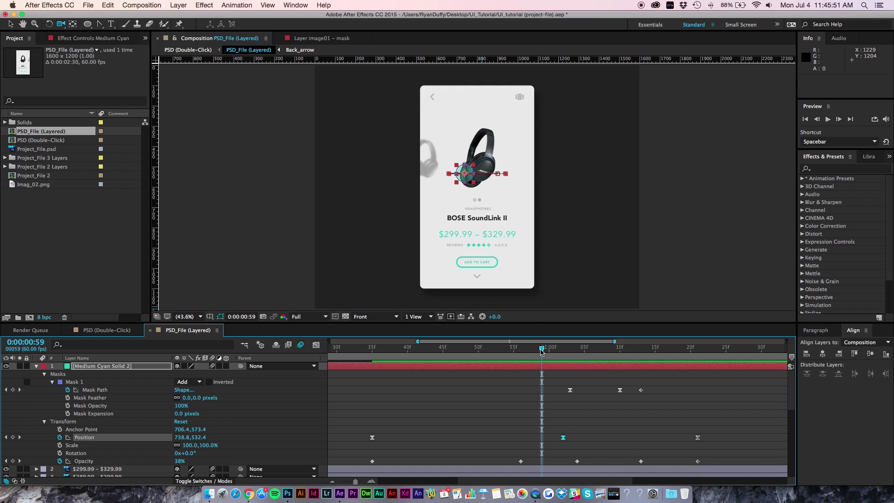
{"action": "key", "text": "space"}
{"action": "left_click", "coordinate": [549, 350]}
{"action": "key", "text": "space"}
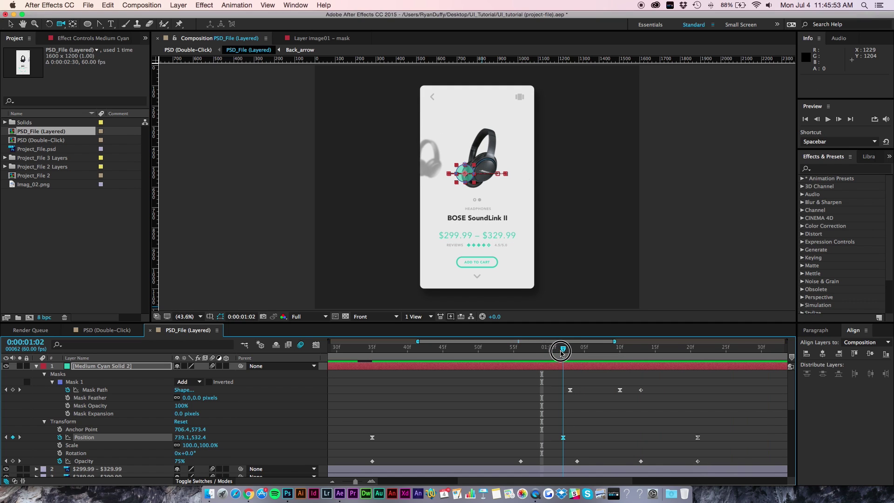
{"action": "left_click", "coordinate": [510, 349]}
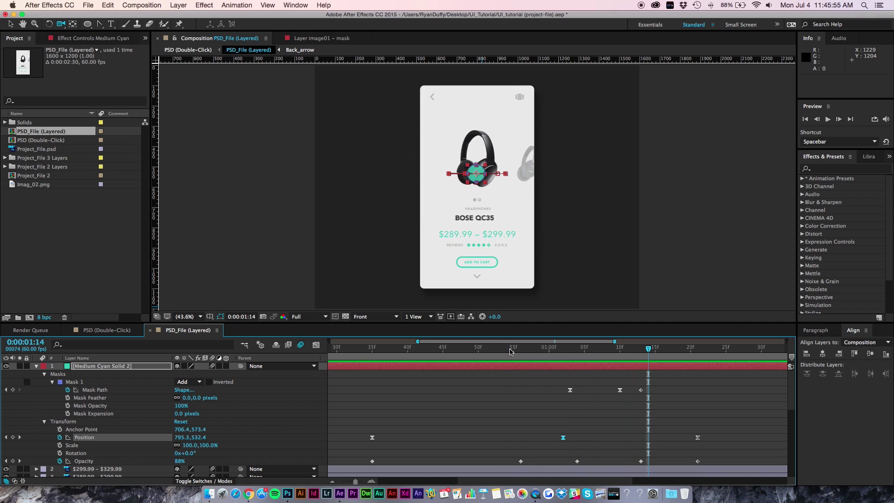
Move all return-swipe keyframes three frames earlier so the first Mask Path keyframe sits at 0:00:01:00, and preview from 0:00:00:48
{"action": "mouse_move", "coordinate": [511, 352]}
{"action": "left_mouse_down"}
{"action": "mouse_move", "coordinate": [550, 355]}
{"action": "mouse_move", "coordinate": [729, 472]}
{"action": "mouse_move", "coordinate": [676, 462]}
{"action": "left_mouse_up"}
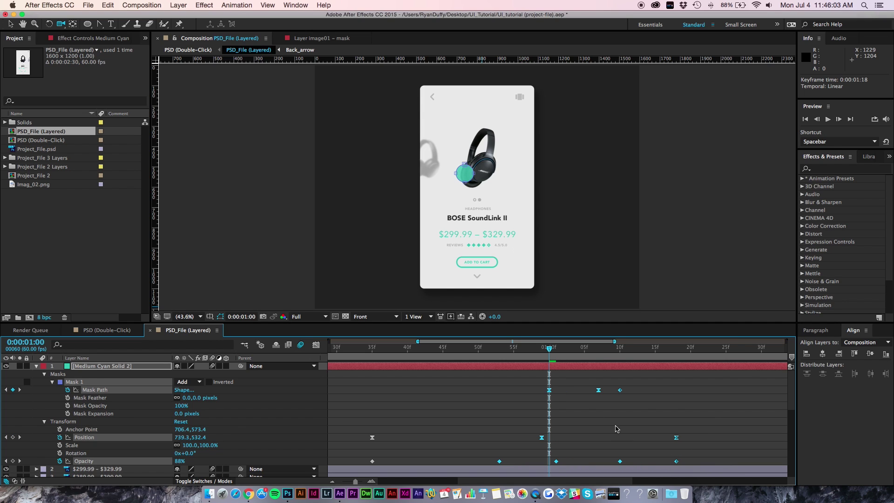
{"action": "left_click", "coordinate": [464, 358]}
{"action": "key", "text": "space"}
{"action": "key", "text": "space"}
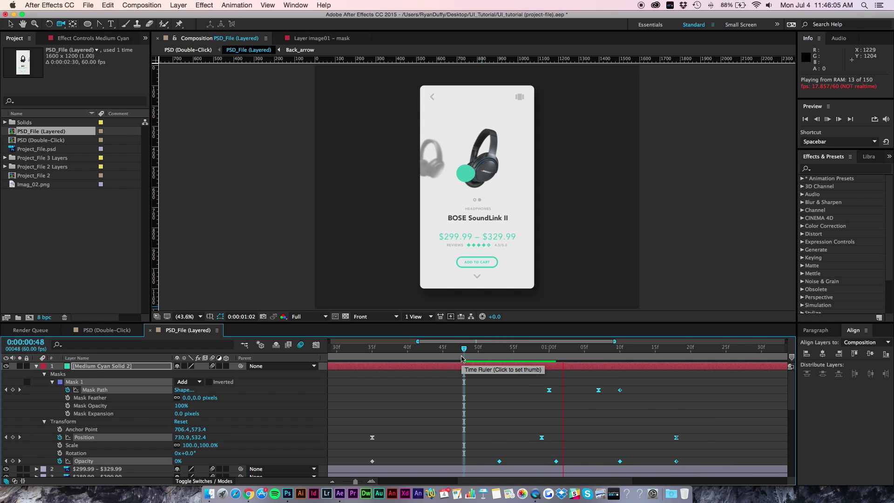
Reshape the Position speed curve between 0:00:00:59 and 0:00:01:18 to peak early and ease out slowly, and preview from 0:00:00:58
{"action": "left_click", "coordinate": [576, 354]}
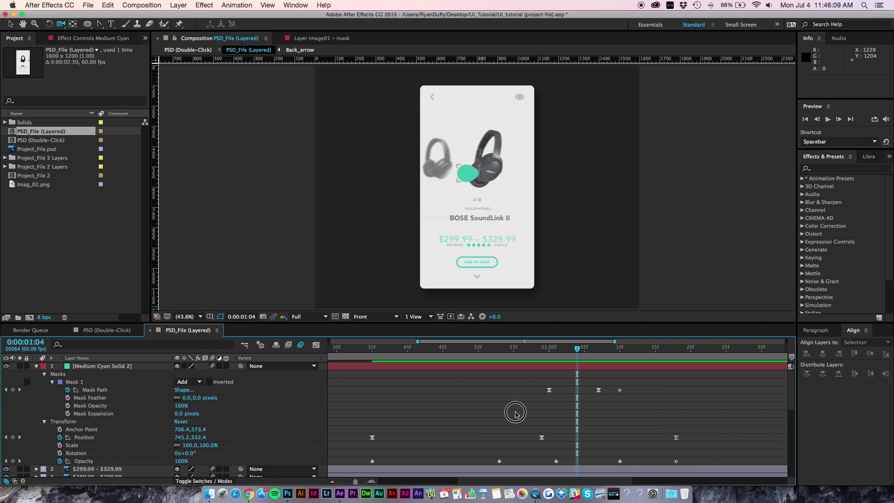
{"action": "left_click_drag", "start_coordinate": [516, 413], "coordinate": [722, 442]}
{"action": "left_click", "coordinate": [317, 346]}
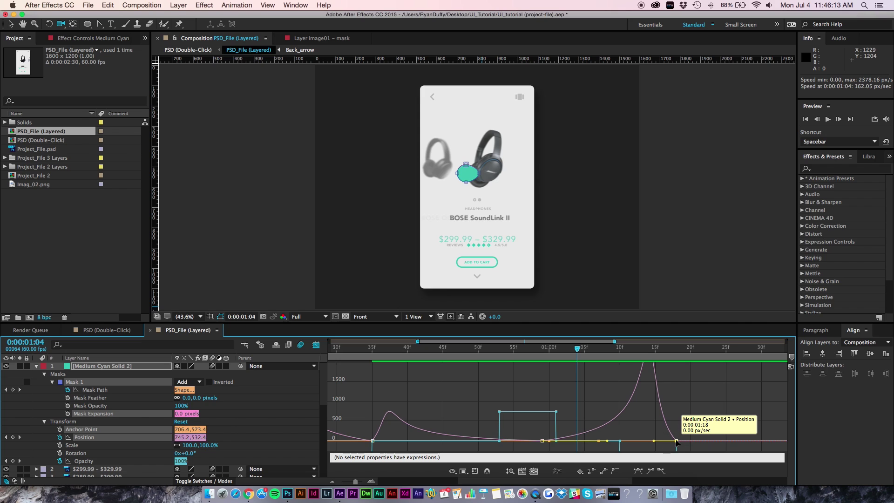
{"action": "mouse_move", "coordinate": [547, 443]}
{"action": "left_mouse_down"}
{"action": "mouse_move", "coordinate": [605, 443]}
{"action": "mouse_move", "coordinate": [557, 443]}
{"action": "left_mouse_up"}
{"action": "left_click_drag", "start_coordinate": [654, 441], "coordinate": [619, 443]}
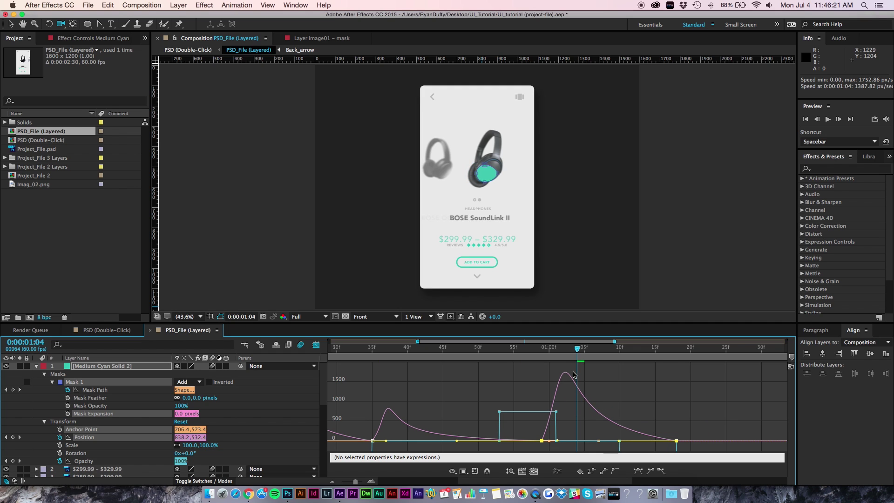
{"action": "left_click", "coordinate": [534, 349]}
{"action": "key", "text": "space"}
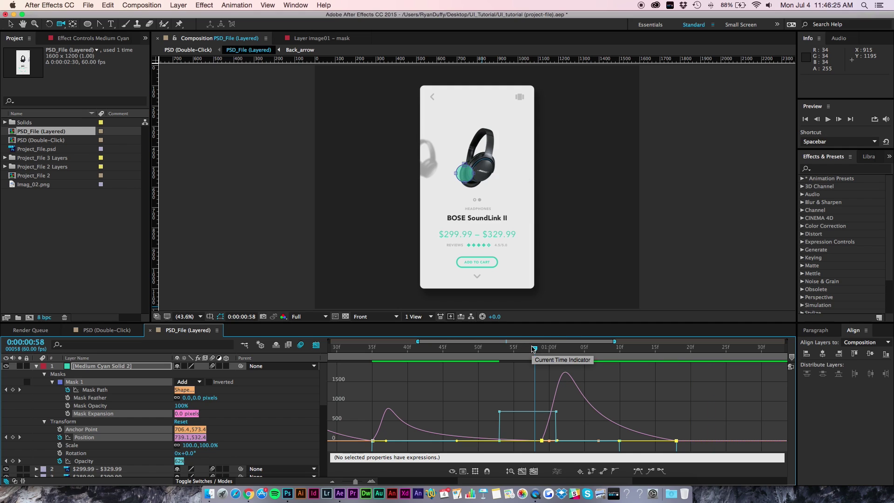
{"action": "key", "text": "space"}
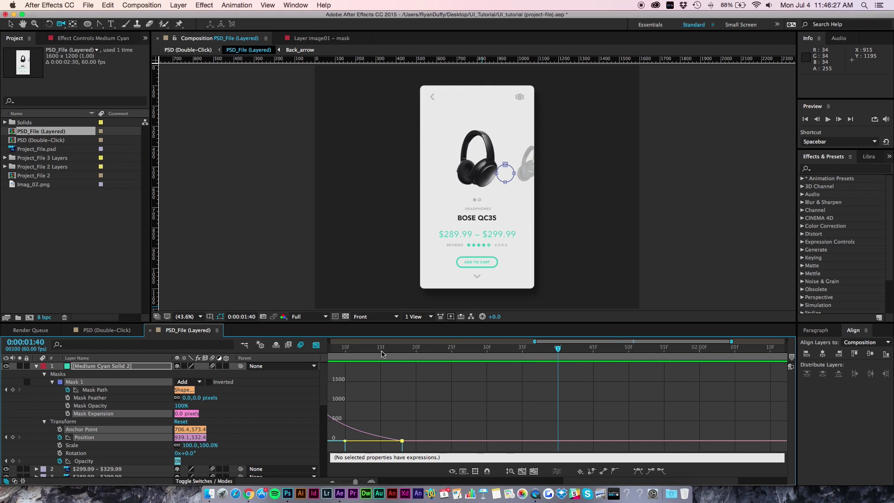
{"action": "left_click", "coordinate": [320, 346]}
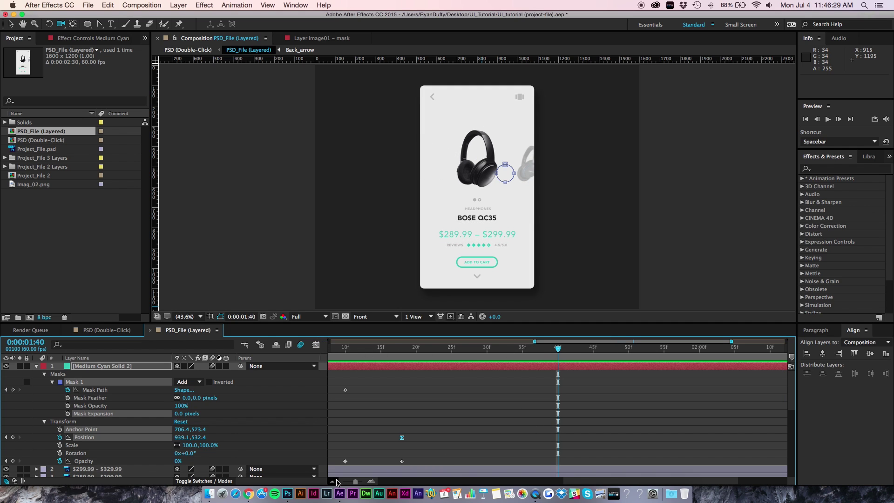
Select the cursor's Position keyframes at 0:00:00:59 and 0:00:01:18 and replay the eased return swipe
{"action": "left_click_drag", "start_coordinate": [566, 481], "coordinate": [470, 480]}
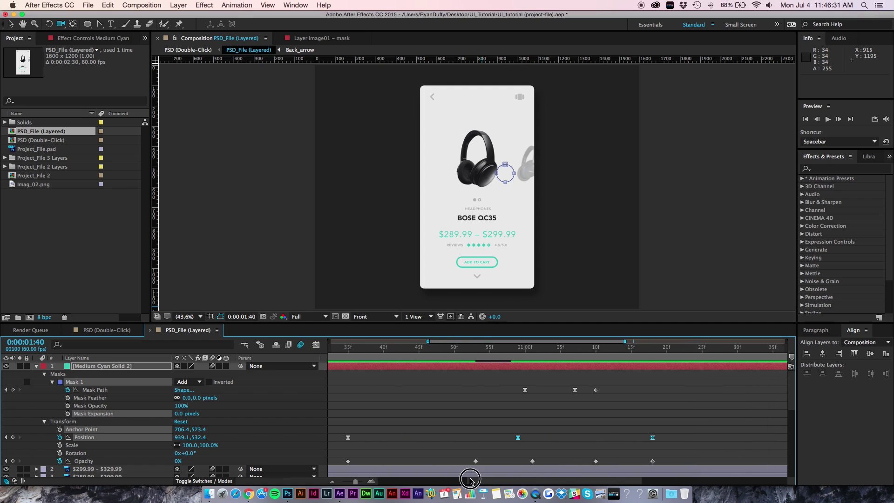
{"action": "left_click_drag", "start_coordinate": [501, 415], "coordinate": [665, 447]}
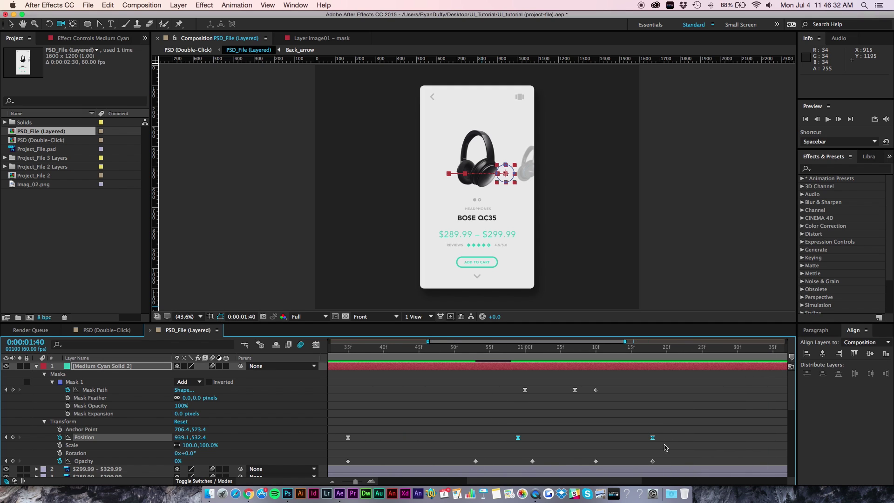
{"action": "left_click", "coordinate": [645, 353]}
{"action": "left_click_drag", "start_coordinate": [649, 355], "coordinate": [512, 356]}
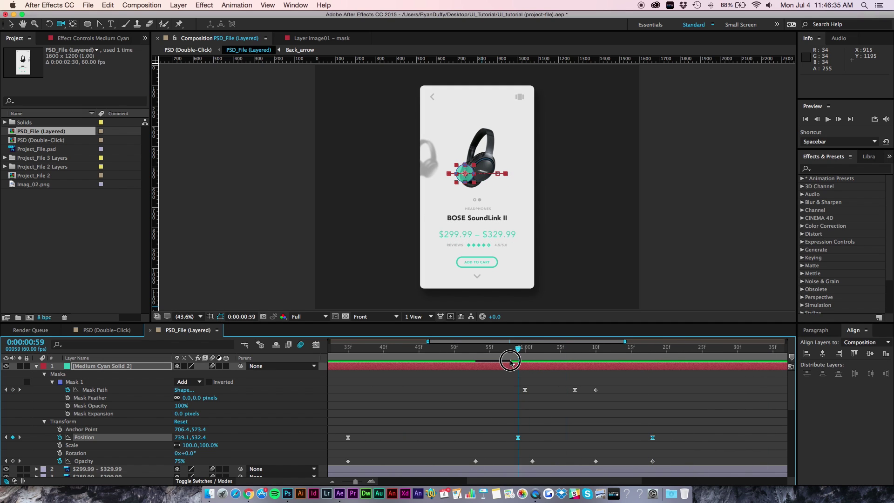
{"action": "key", "text": "space"}
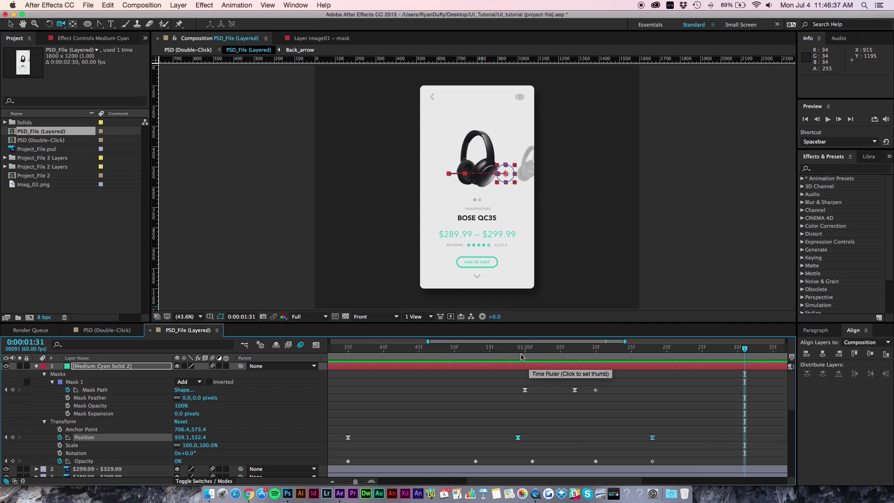
Shift the cursor's Position keyframe at 0:00:00:59 horizontally to 699.1, 532.4 in 10-pixel increments and preview the motion
{"action": "left_click", "coordinate": [517, 361]}
{"action": "left_click", "coordinate": [533, 452]}
{"action": "left_click", "coordinate": [518, 438]}
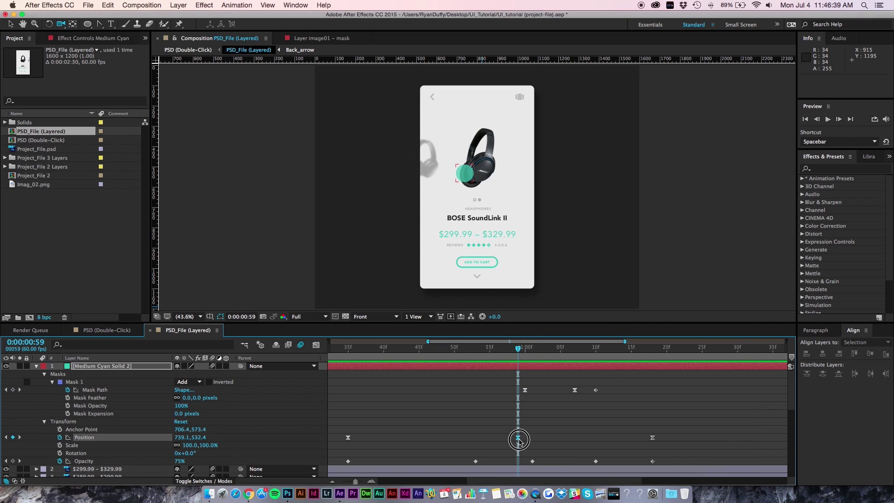
{"action": "key", "text": "shift+Left"}
{"action": "key", "text": "shift+Left"}
{"action": "key", "text": "shift+Left"}
{"action": "key", "text": "shift+Left"}
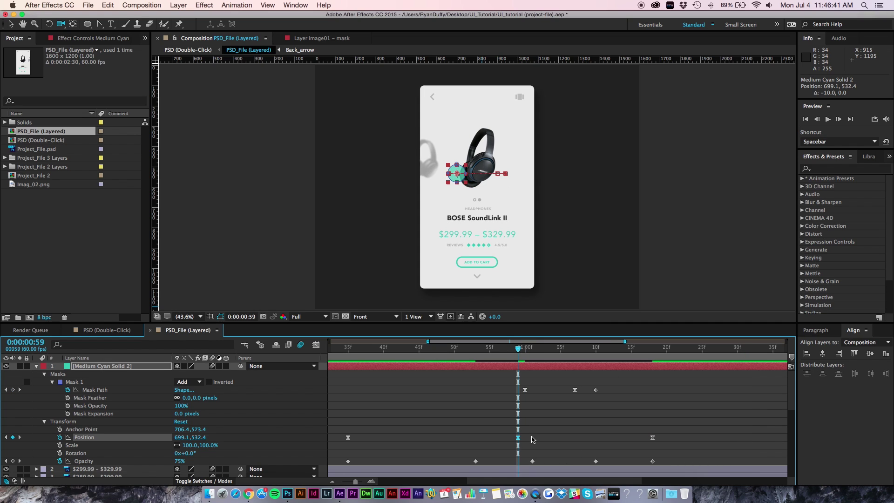
{"action": "key", "text": "space"}
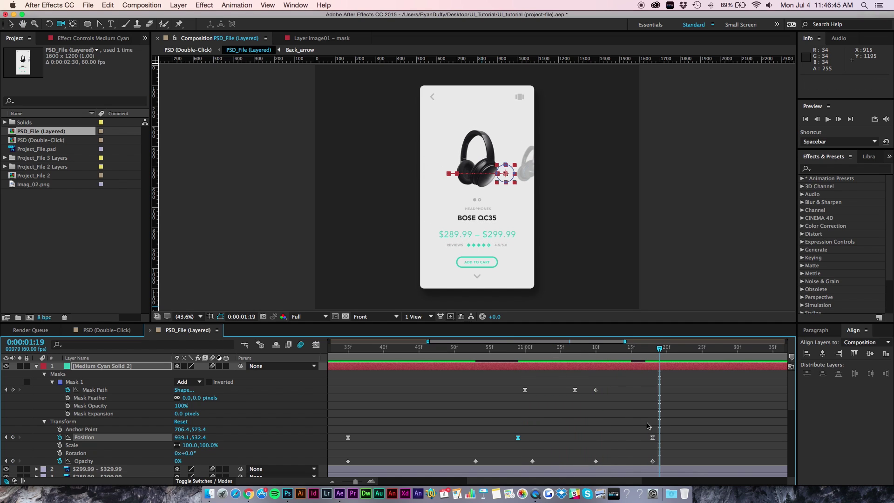
Shift the final Position keyframe at 0:00:01:18 horizontally to 899.1, 532.4 and preview the animation from 0:00:00:44
{"action": "left_click", "coordinate": [655, 349]}
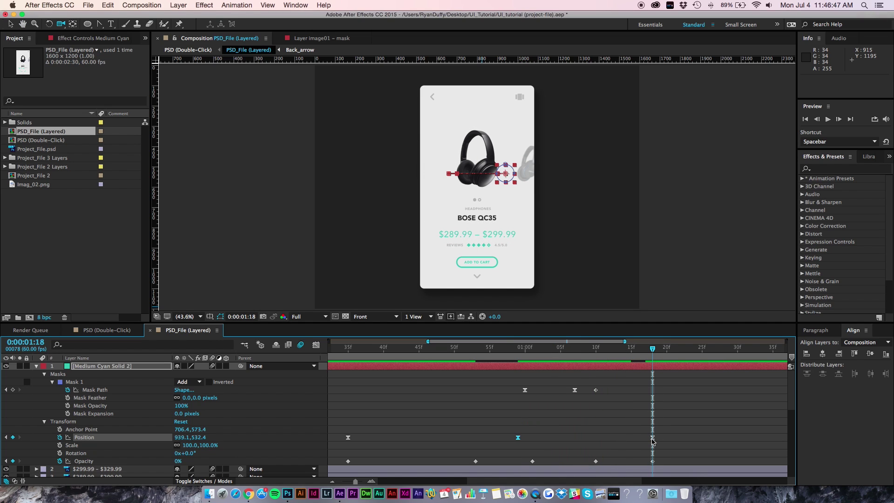
{"action": "key", "text": "shift+Left"}
{"action": "key", "text": "shift+Left"}
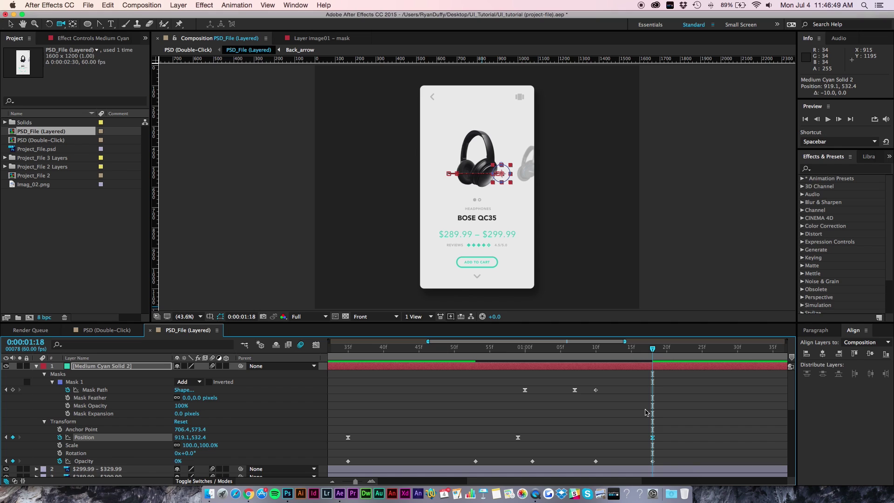
{"action": "key", "text": "shift+Left"}
{"action": "key", "text": "shift+Left"}
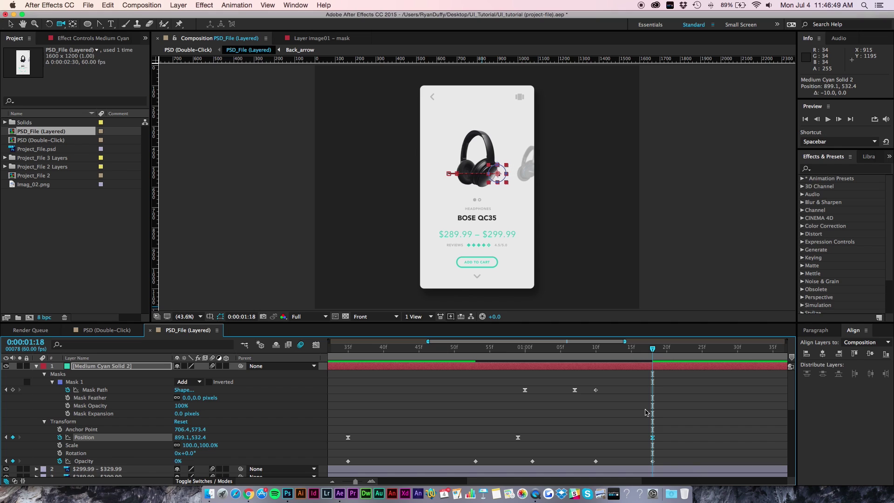
{"action": "left_click", "coordinate": [413, 356]}
{"action": "key", "text": "space"}
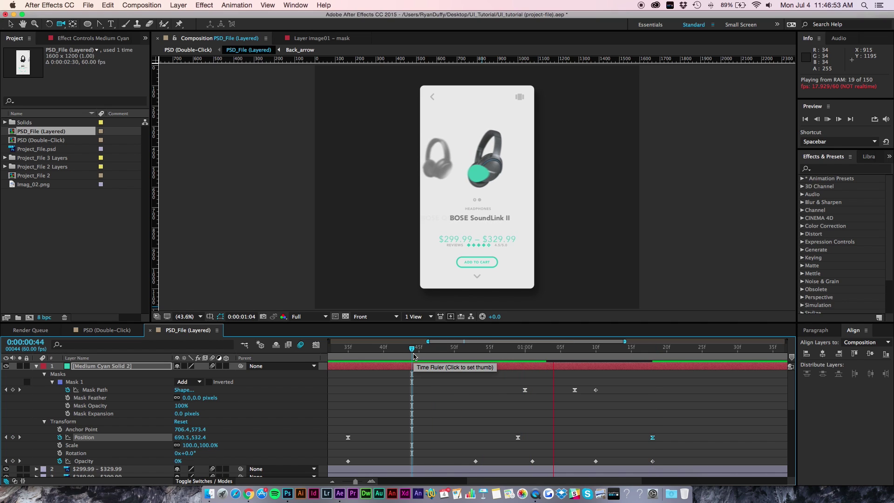
At the 0:00:01:07 Mask Path keyframe, pull the teardrop's leading point back in with the Pen tool so the mask forms a circle
{"action": "left_click", "coordinate": [518, 349]}
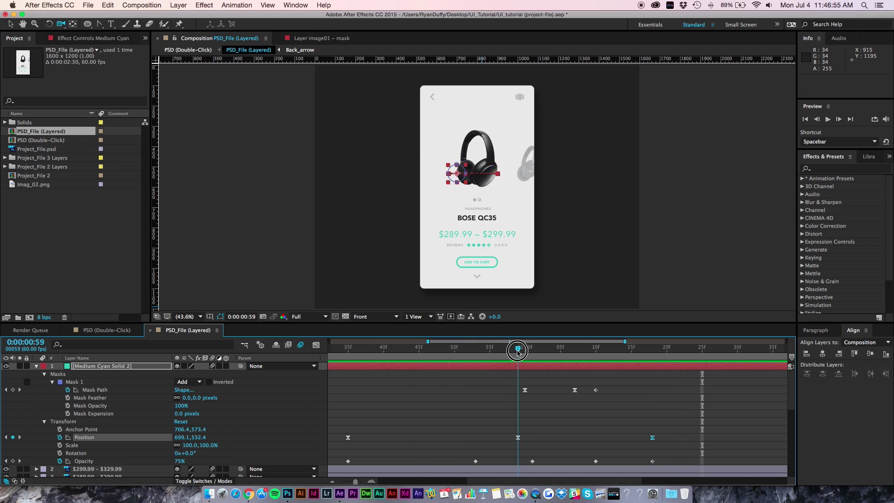
{"action": "left_click_drag", "start_coordinate": [518, 349], "coordinate": [524, 350]}
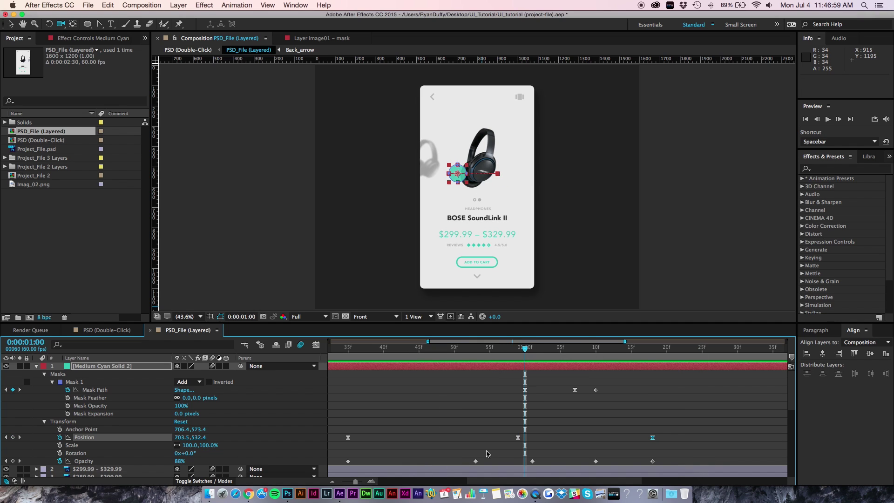
{"action": "key", "text": "period"}
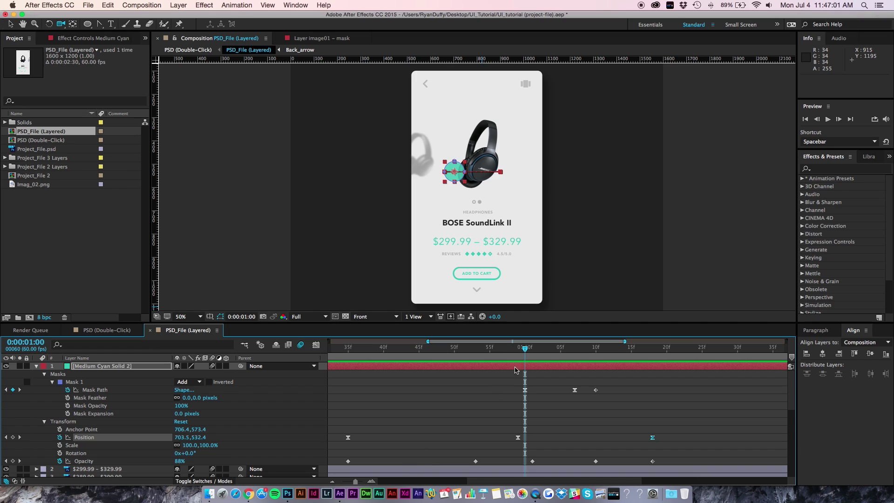
{"action": "left_click", "coordinate": [575, 347]}
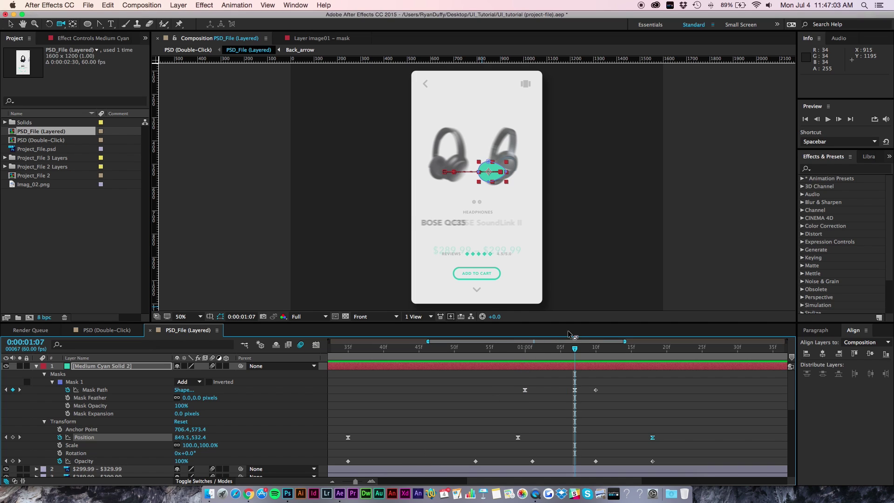
{"action": "key", "text": "period"}
{"action": "key", "text": "period"}
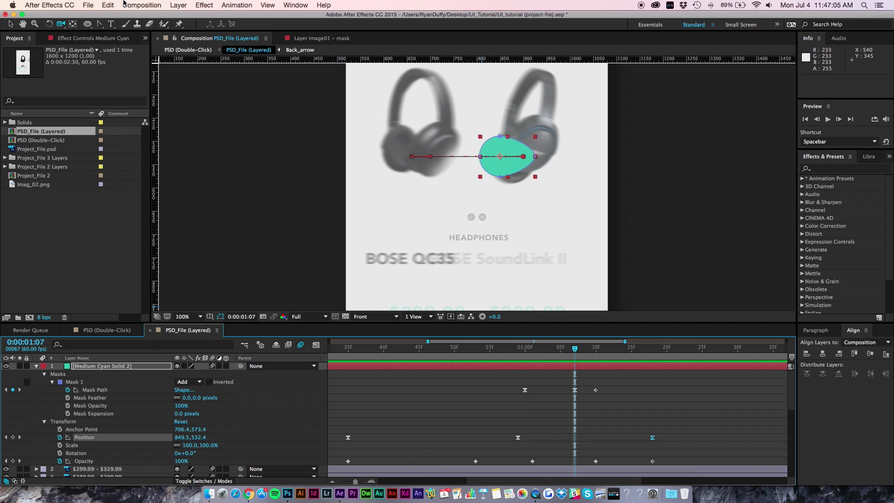
{"action": "left_click", "coordinate": [99, 24]}
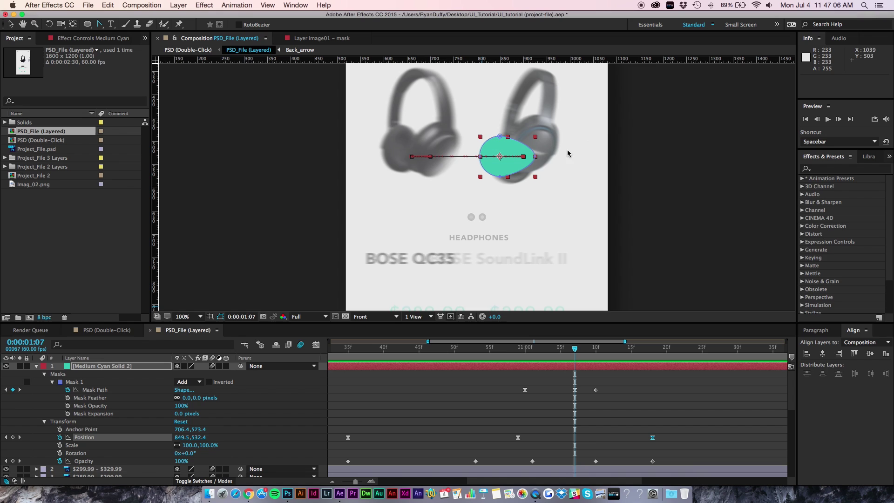
{"action": "left_click", "coordinate": [536, 159]}
{"action": "key", "text": "super+z"}
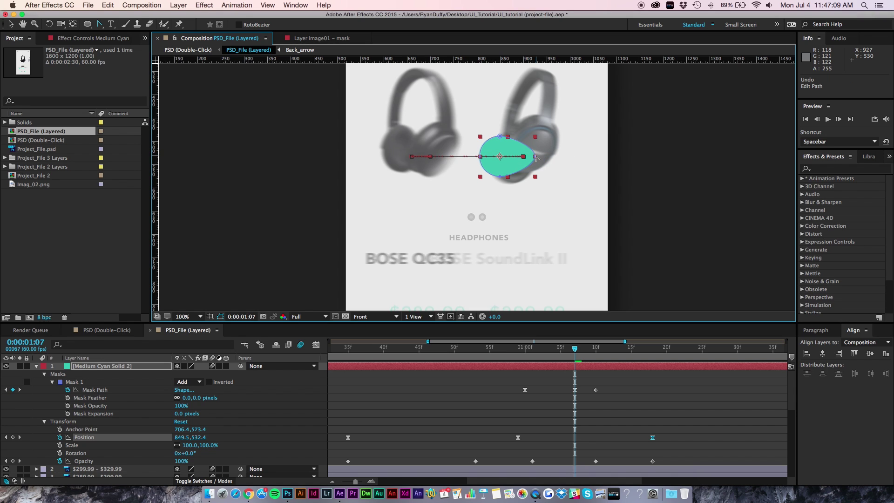
{"action": "left_click", "coordinate": [536, 158]}
{"action": "key", "text": "super+z"}
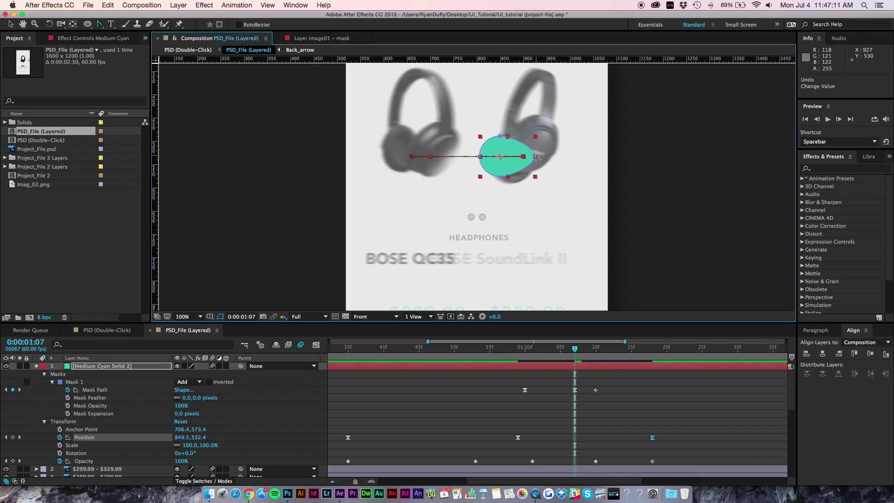
{"action": "key", "text": "super+z"}
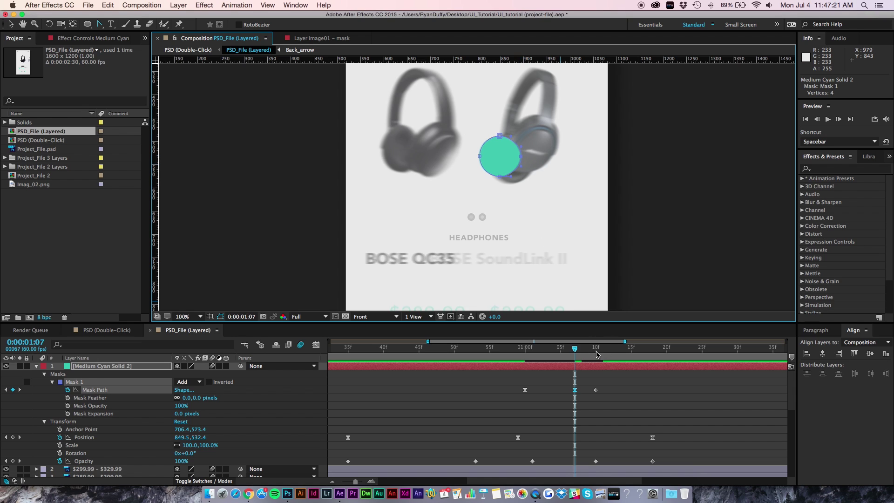
Reshape the cursor mask at 0:00:01:07 into a teardrop by converting its trailing left point to a corner, extending it leftward and slightly rounding the tip
{"action": "left_click", "coordinate": [479, 159]}
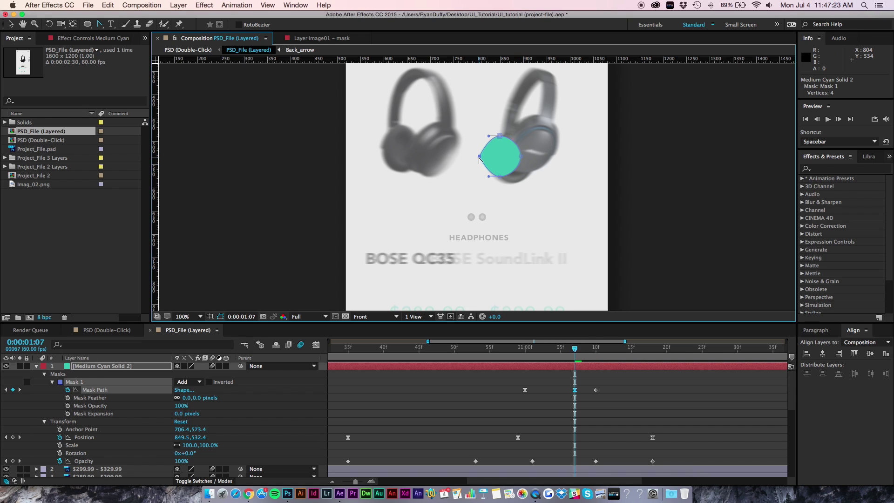
{"action": "key", "text": "shift+Left"}
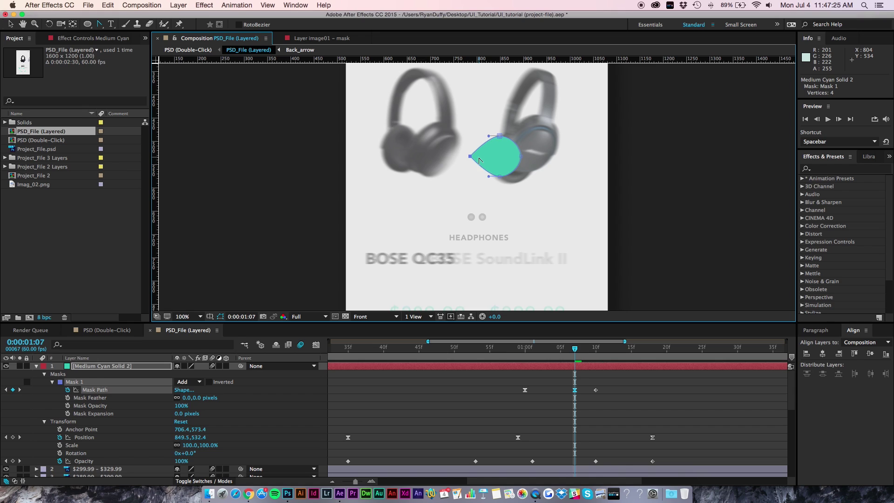
{"action": "key", "text": "shift+Left"}
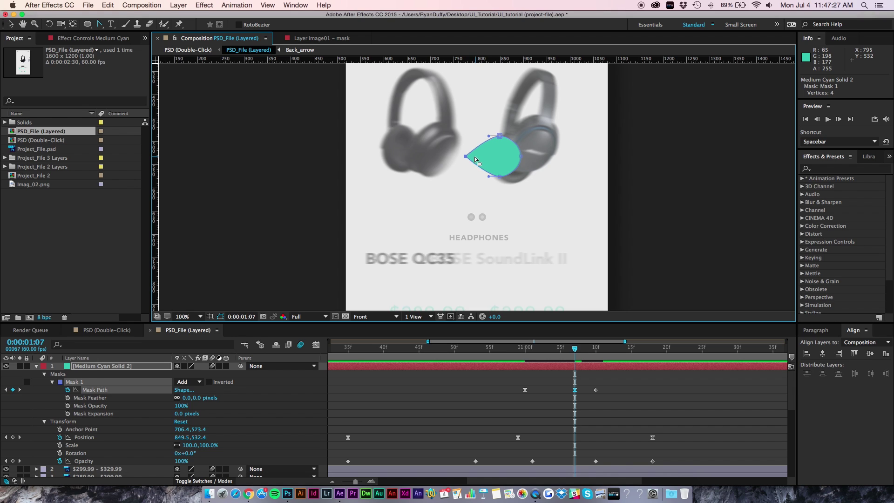
{"action": "key", "text": "shift+Up"}
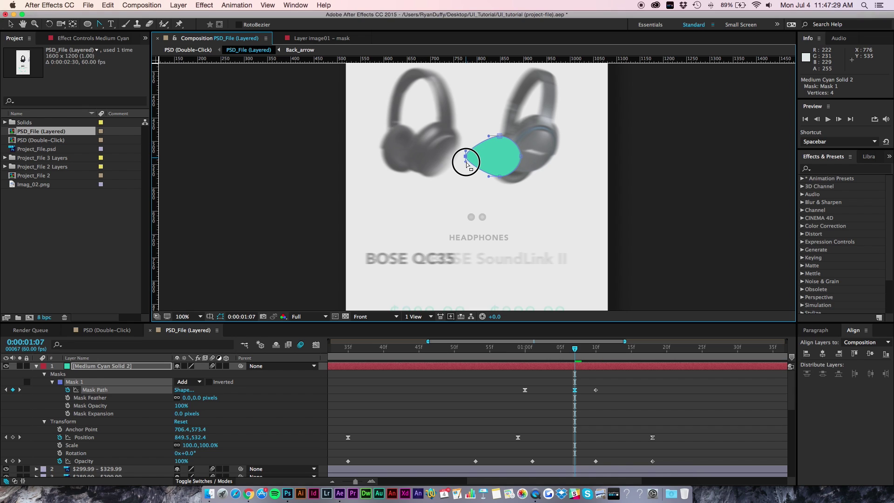
Preview the teardrop animation from about 0:00:00:51 and change the composition view's magnification
{"action": "left_click_drag", "start_coordinate": [521, 349], "coordinate": [465, 354]}
{"action": "key", "text": "space"}
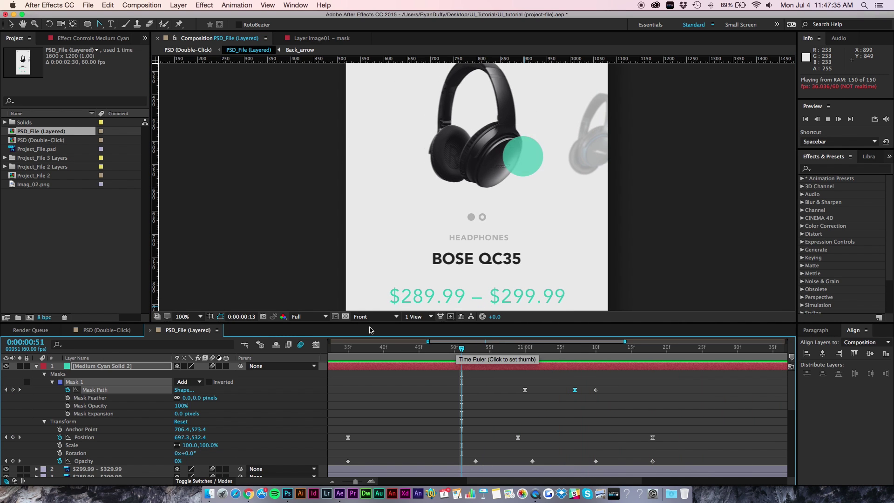
{"action": "left_click", "coordinate": [184, 316]}
{"action": "left_click", "coordinate": [189, 325]}
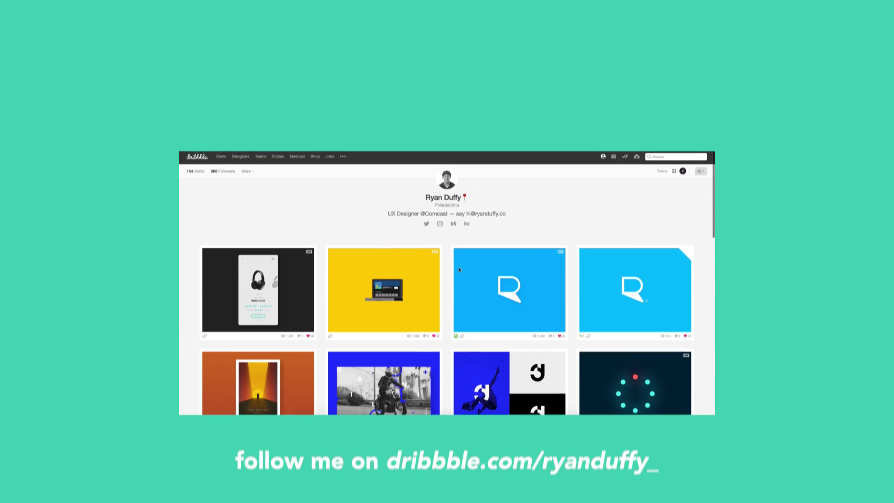
Browse the designer's shots on the Dribbble profile page and open the coming_soon.mp4 shot
{"action": "scroll", "coordinate": [459, 239], "scroll_direction": "down", "scroll_amount": 5}
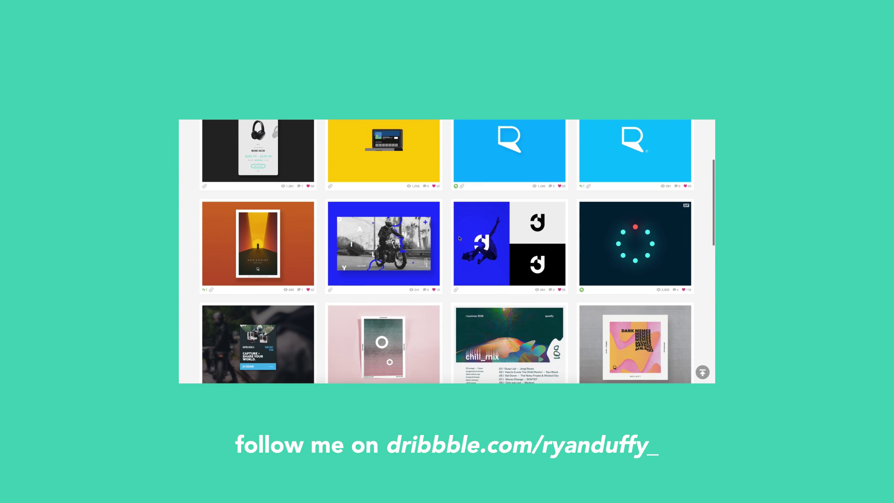
{"action": "scroll", "coordinate": [459, 238], "scroll_direction": "down", "scroll_amount": 3}
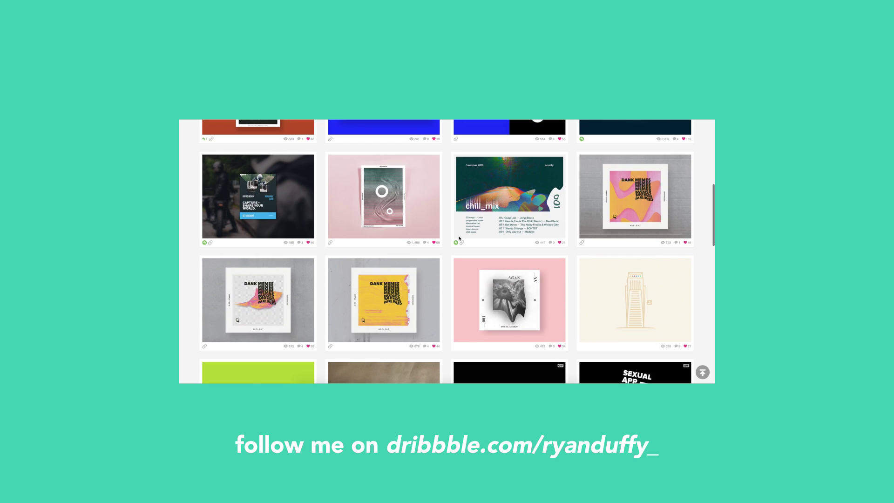
{"action": "scroll", "coordinate": [459, 238], "scroll_direction": "down", "scroll_amount": 3}
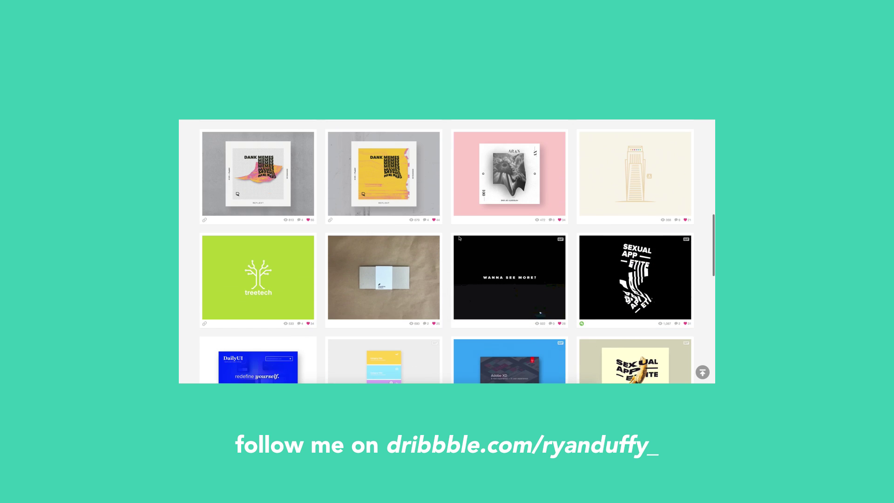
{"action": "left_click", "coordinate": [500, 254]}
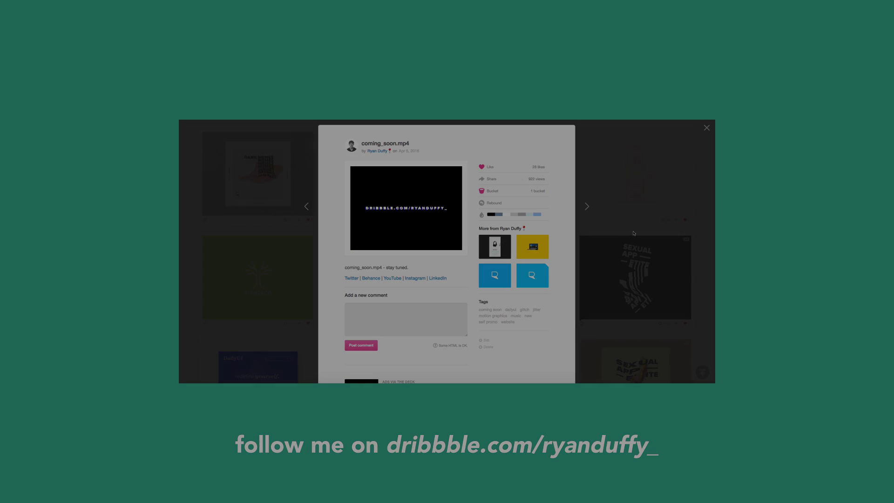